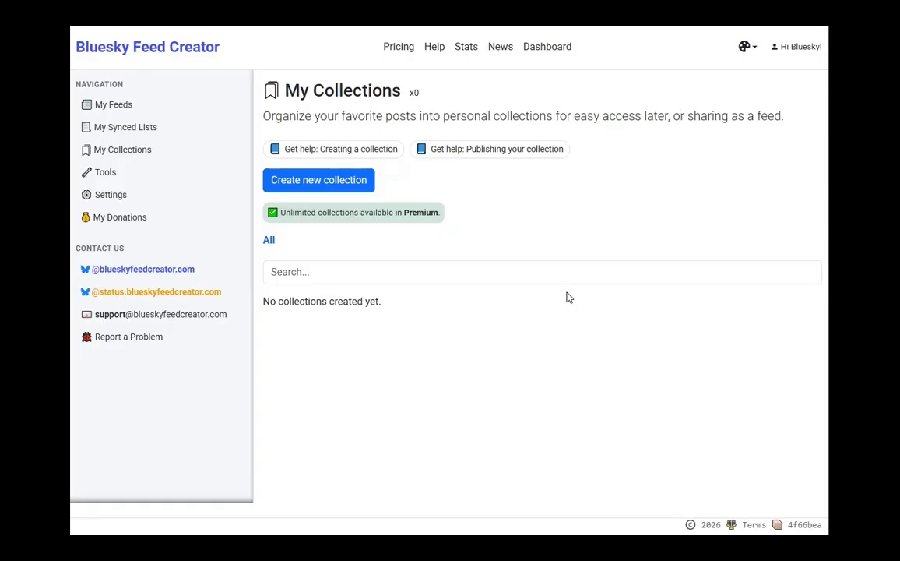
- Start a new collection from the First Collection template and title it "Example Collection"
{"action": "left_click", "coordinate": [363, 190]}
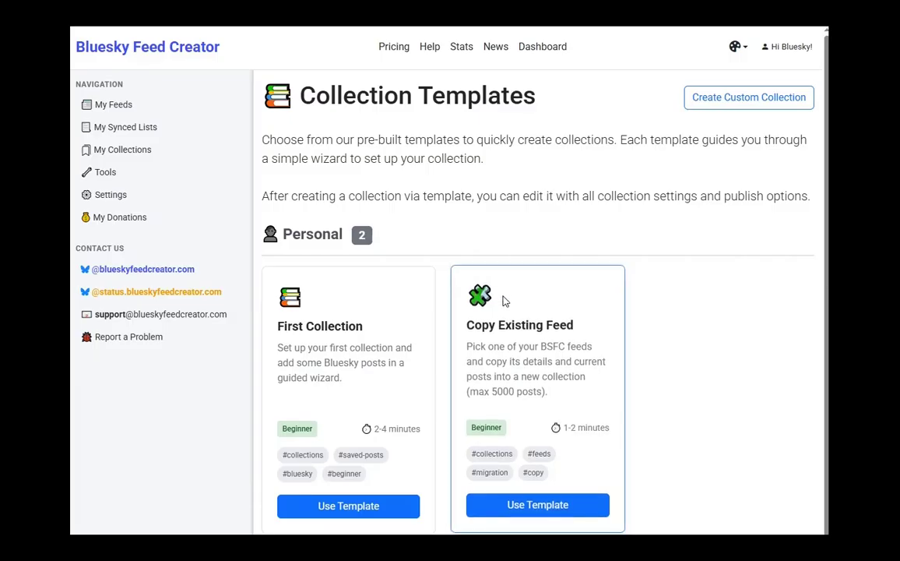
{"action": "left_click", "coordinate": [397, 514]}
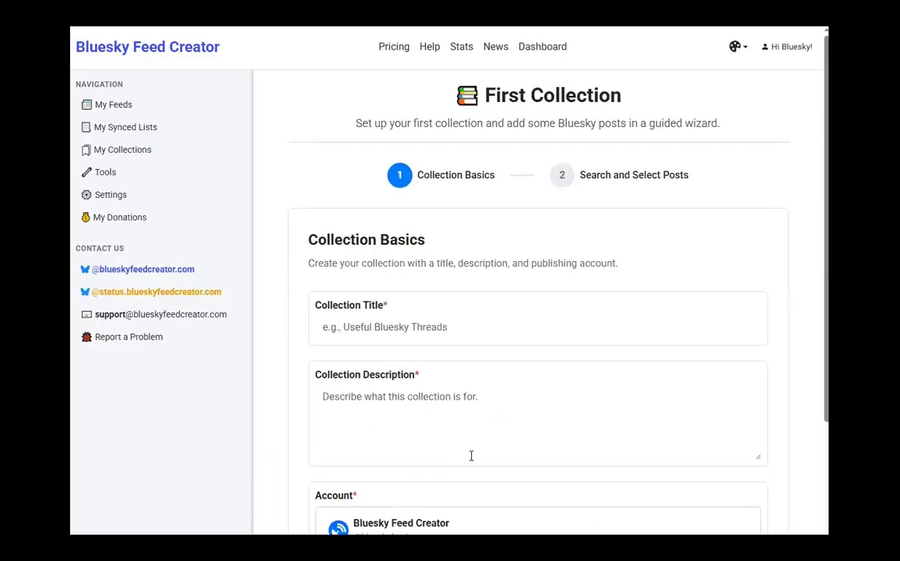
{"action": "scroll", "coordinate": [592, 336], "scroll_direction": "down", "scroll_amount": 1}
{"action": "scroll", "coordinate": [592, 338], "scroll_direction": "down", "scroll_amount": 1}
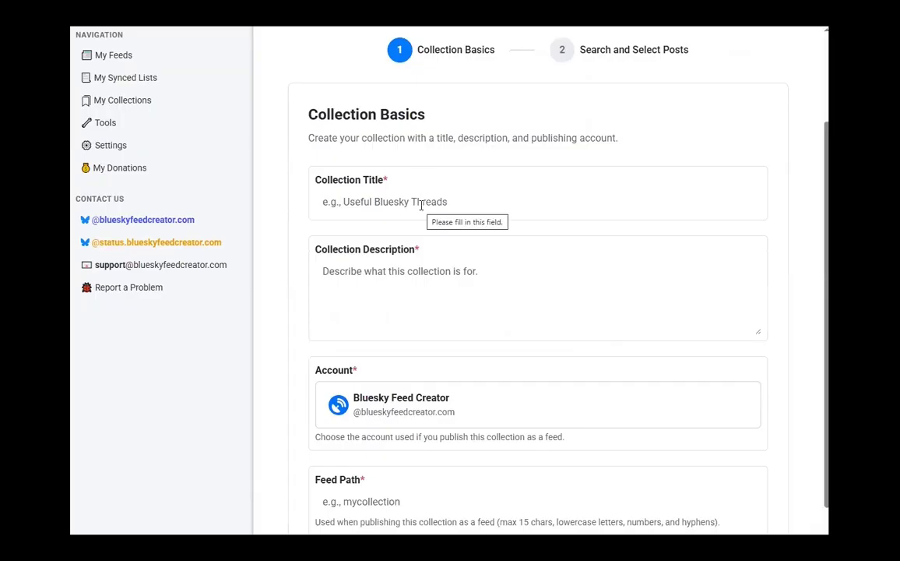
{"action": "left_click", "coordinate": [446, 204]}
{"action": "type", "text": "Example Collection"}
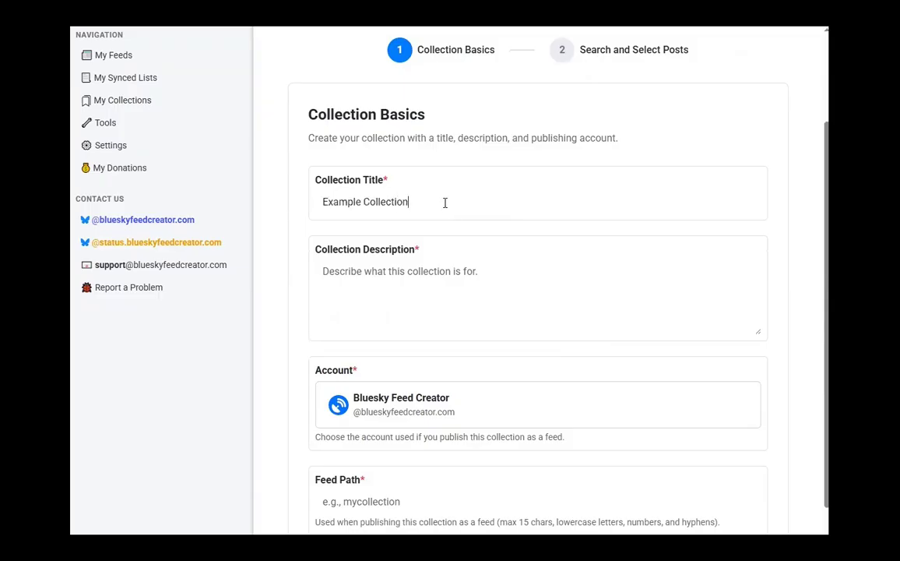
- Enter "Here is the description of my collection." as the collection description
{"action": "left_click", "coordinate": [500, 275]}
{"action": "type", "text": "H"}
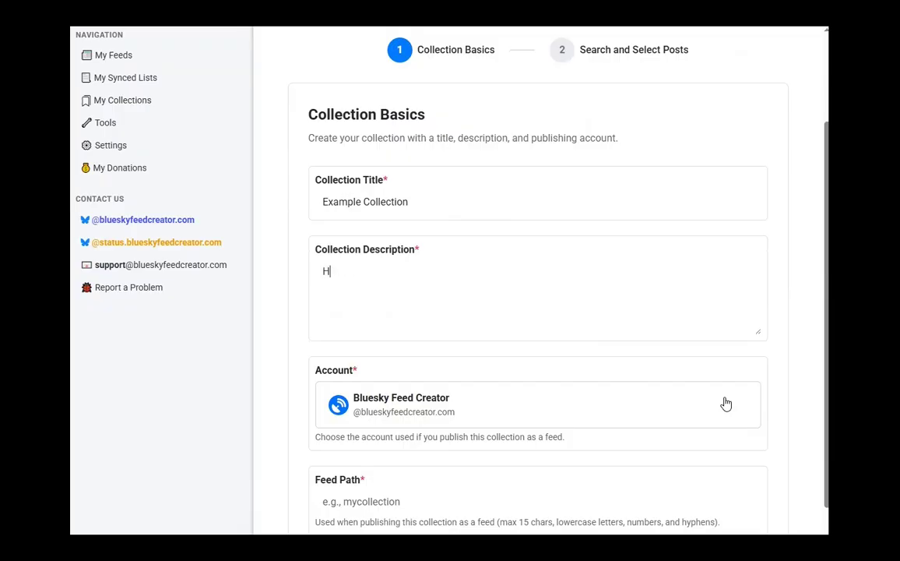
{"action": "type", "text": "ere is the description of my collection."}
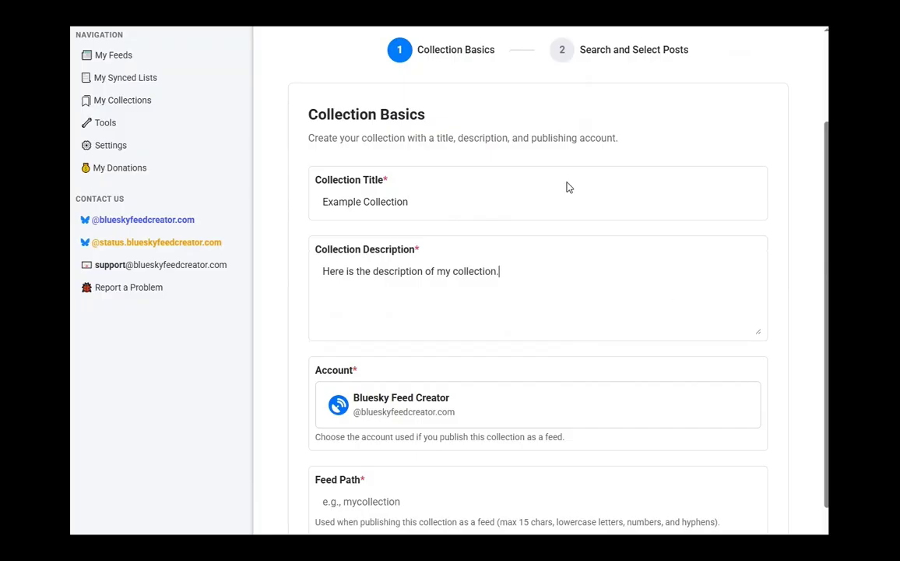
- Check the connected accounts available for publishing the collection, keeping Bluesky Feed Creator selected
{"action": "scroll", "coordinate": [584, 218], "scroll_direction": "down", "scroll_amount": 1}
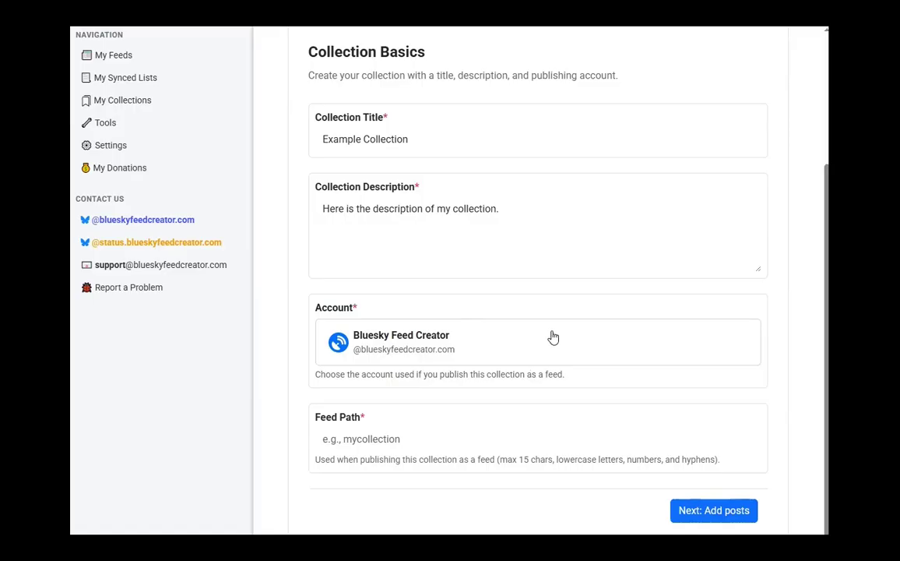
{"action": "left_click", "coordinate": [732, 343]}
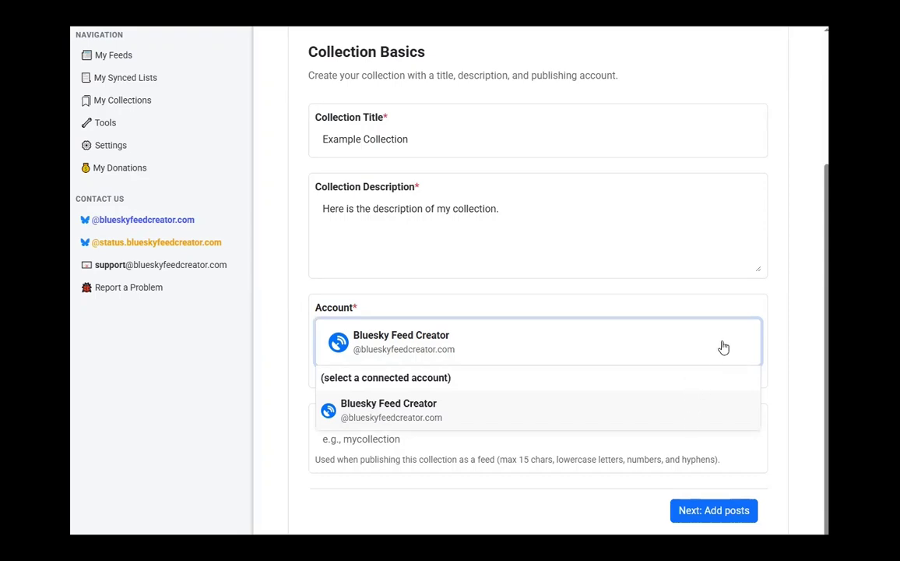
{"action": "scroll", "coordinate": [727, 310], "scroll_direction": "down", "scroll_amount": 1}
{"action": "left_click", "coordinate": [724, 303]}
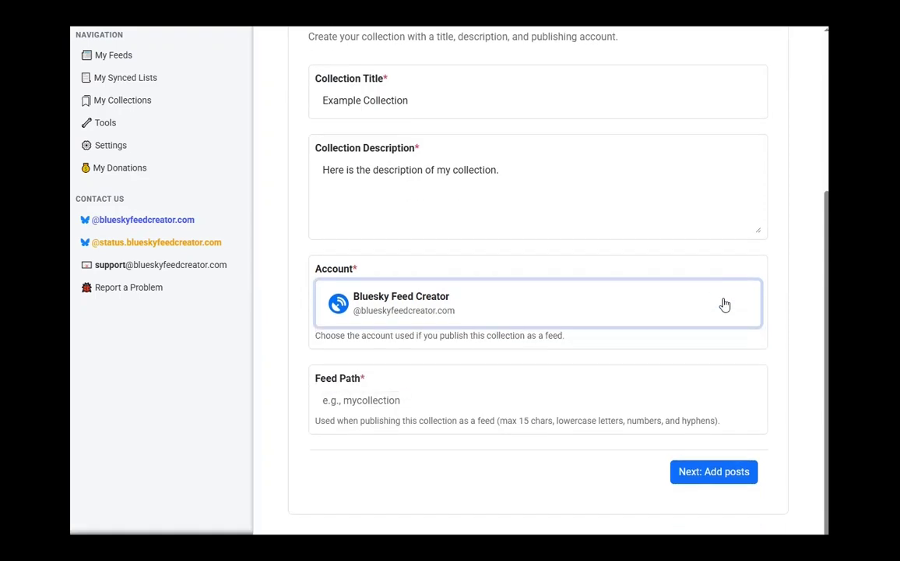
- Set the feed path to "gcollection" and continue to adding posts
{"action": "left_click", "coordinate": [386, 400]}
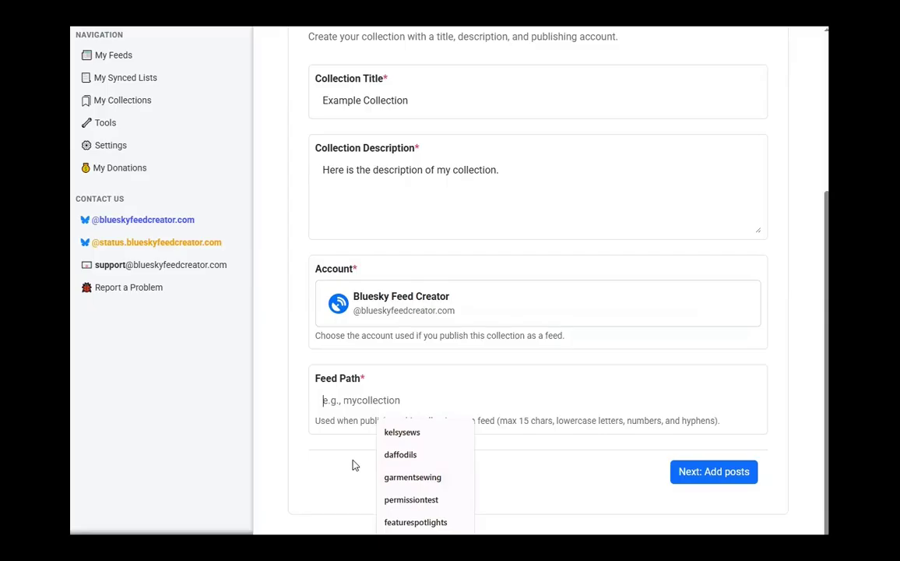
{"action": "scroll", "coordinate": [355, 444], "scroll_direction": "up", "scroll_amount": 1}
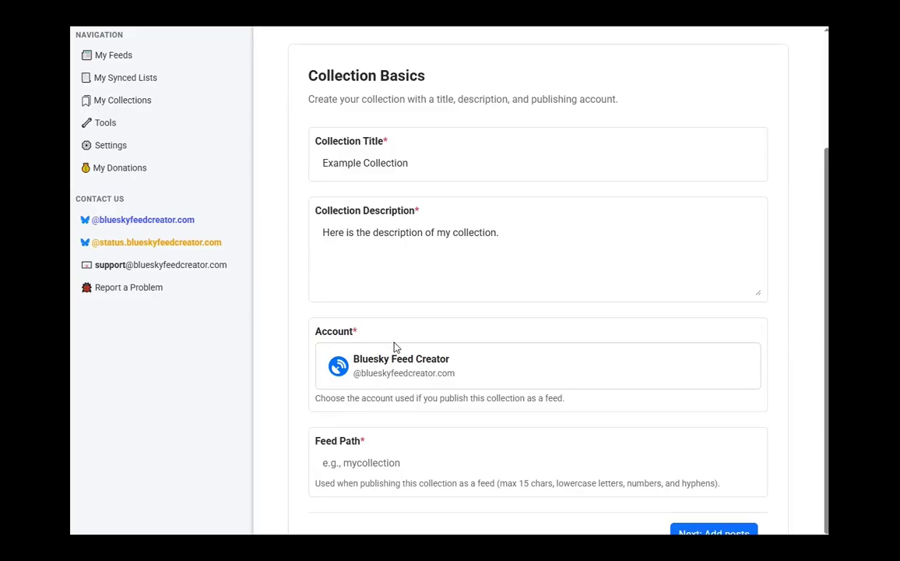
{"action": "left_click", "coordinate": [358, 463]}
{"action": "type", "text": "exampleco"}
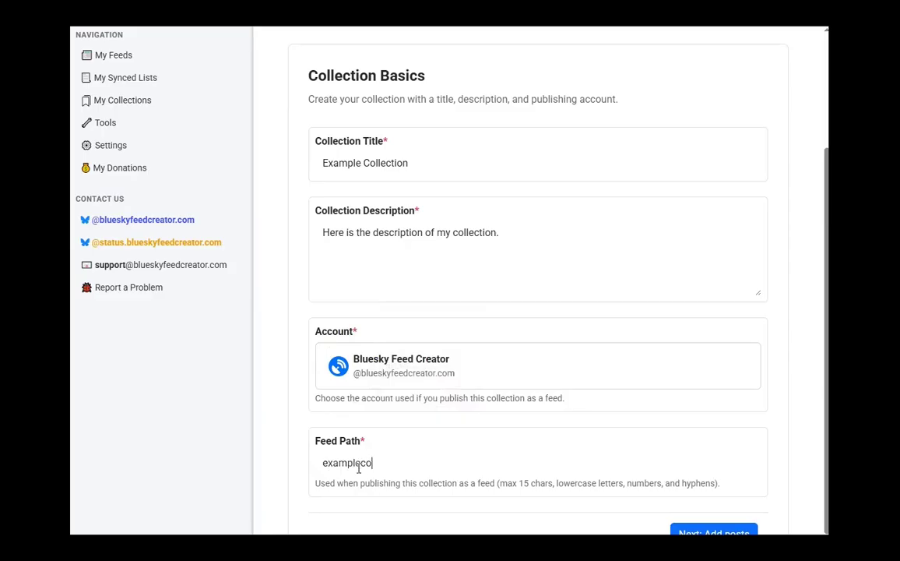
{"action": "type", "text": "llection"}
{"action": "left_click_drag", "start_coordinate": [361, 462], "coordinate": [323, 462]}
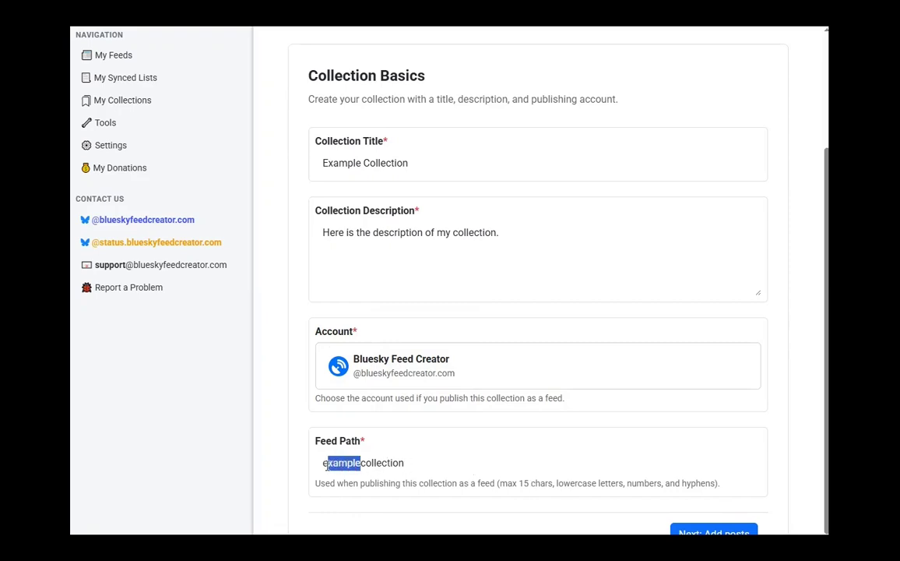
{"action": "type", "text": "g"}
{"action": "scroll", "coordinate": [717, 477], "scroll_direction": "down", "scroll_amount": 1}
{"action": "left_click", "coordinate": [715, 476]}
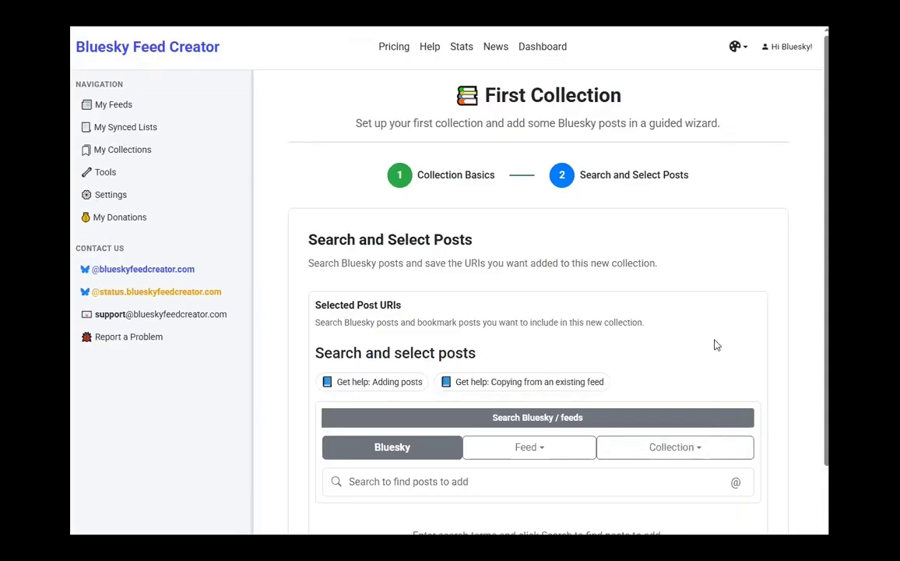
- List the posts of the BSFC Bug Fixes feed in the post search
{"action": "scroll", "coordinate": [695, 315], "scroll_direction": "down", "scroll_amount": 3}
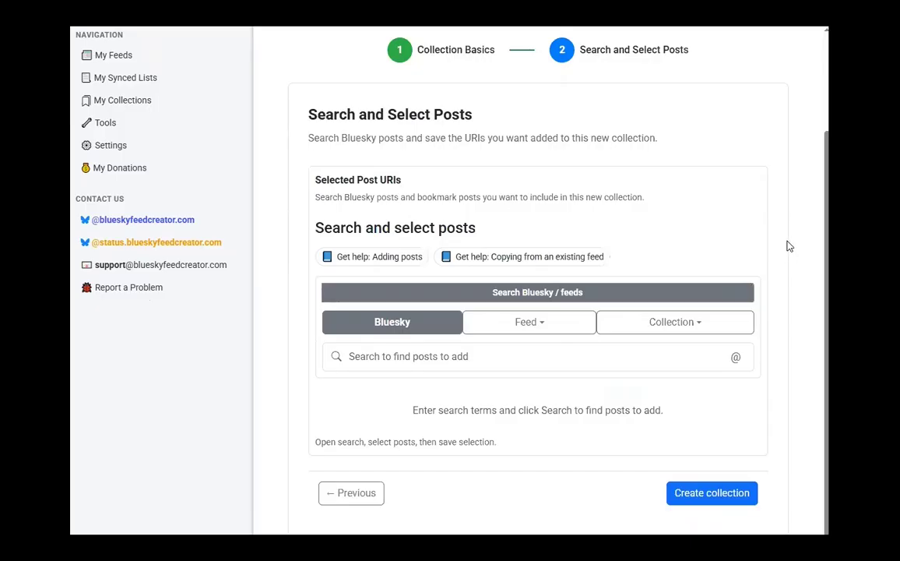
{"action": "scroll", "coordinate": [783, 251], "scroll_direction": "up", "scroll_amount": 1}
{"action": "scroll", "coordinate": [744, 135], "scroll_direction": "up", "scroll_amount": 1}
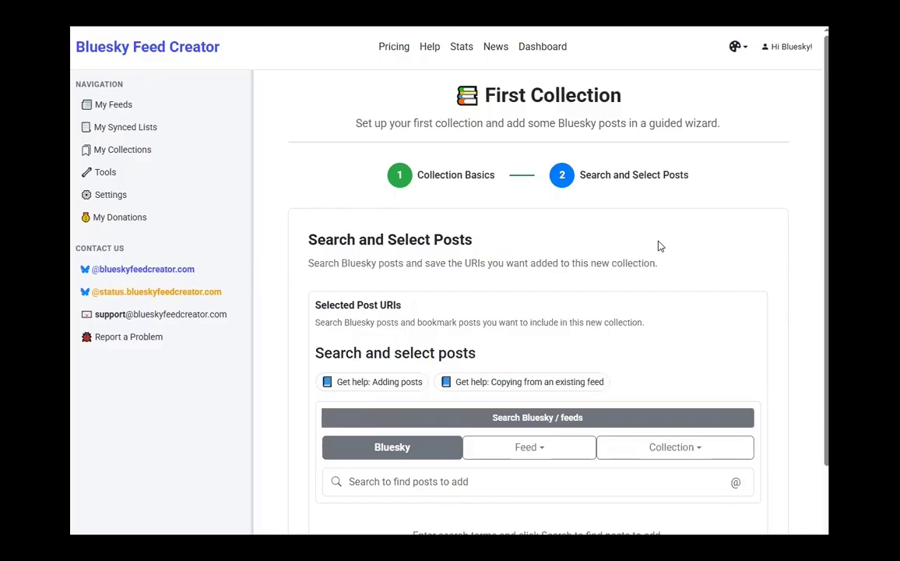
{"action": "scroll", "coordinate": [658, 245], "scroll_direction": "down", "scroll_amount": 1}
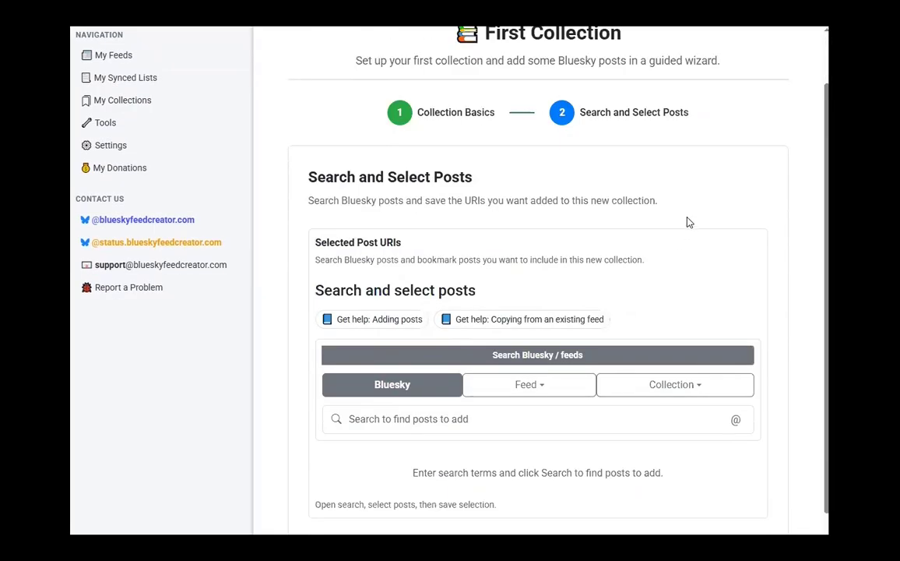
{"action": "scroll", "coordinate": [687, 224], "scroll_direction": "down", "scroll_amount": 1}
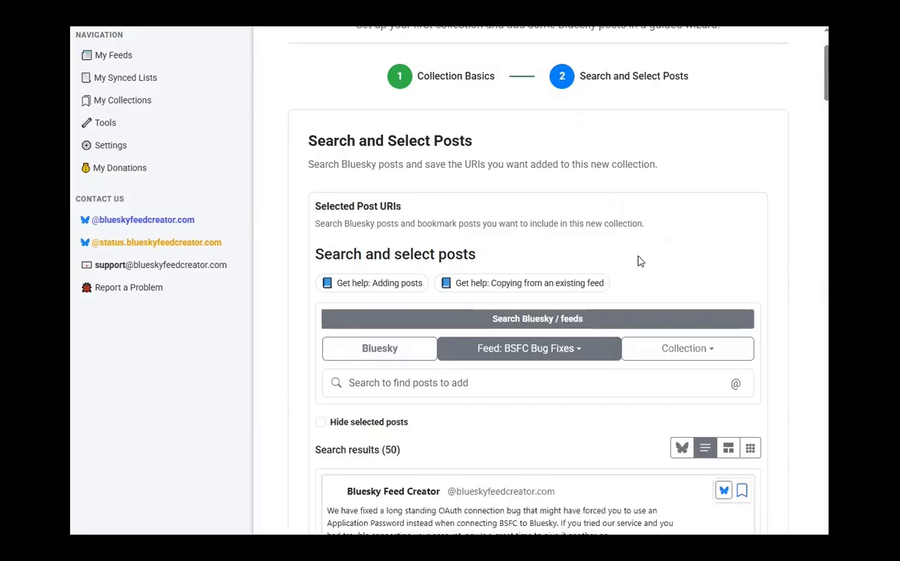
- Bookmark the first five posts of the BSFC Bug Fixes feed for the new collection
{"action": "scroll", "coordinate": [635, 253], "scroll_direction": "down", "scroll_amount": 3}
{"action": "scroll", "coordinate": [637, 252], "scroll_direction": "down", "scroll_amount": 1}
{"action": "scroll", "coordinate": [674, 148], "scroll_direction": "down", "scroll_amount": 1}
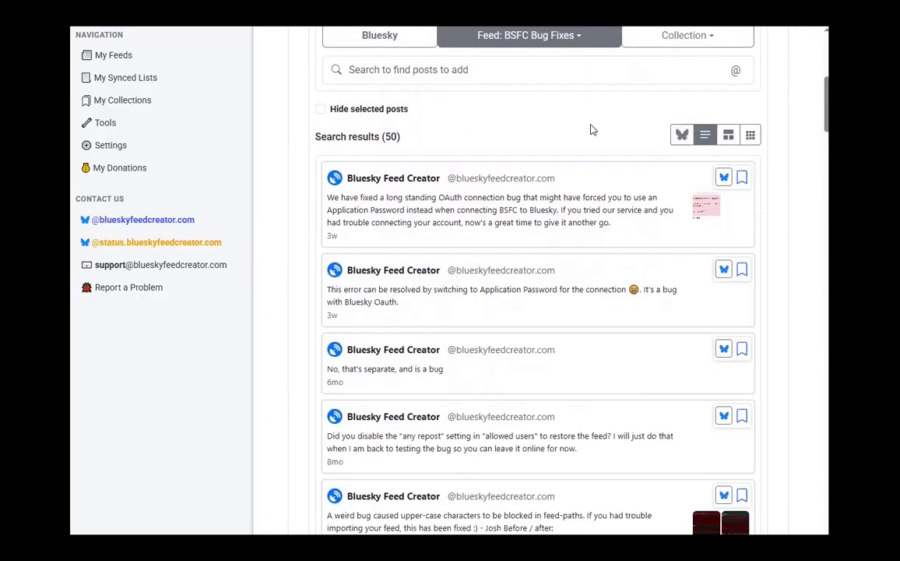
{"action": "left_click", "coordinate": [743, 178]}
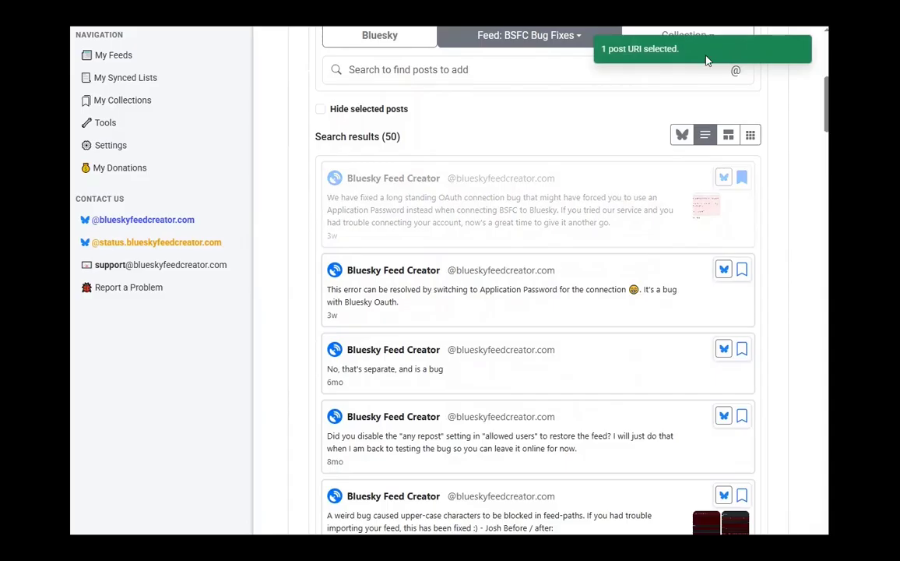
{"action": "left_click", "coordinate": [743, 270]}
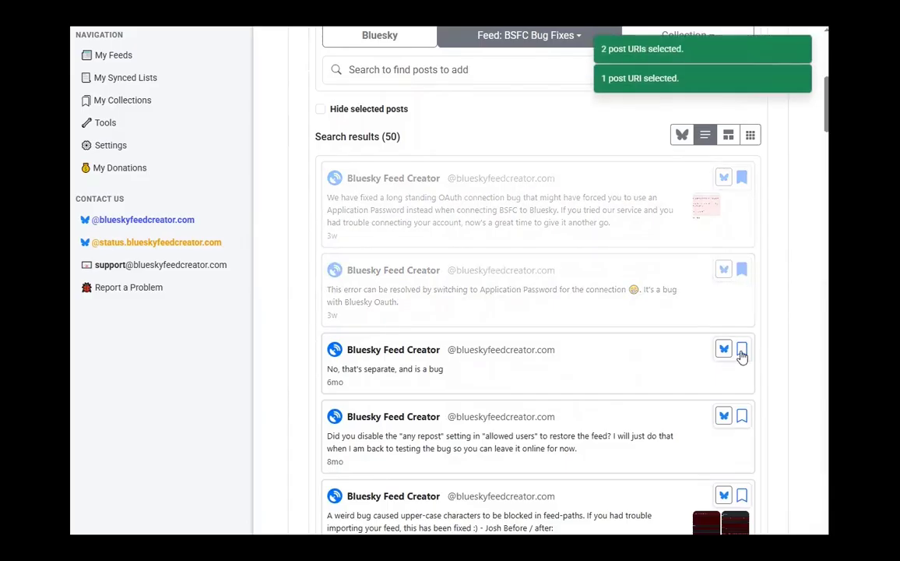
{"action": "left_click", "coordinate": [742, 350]}
{"action": "left_click", "coordinate": [742, 417]}
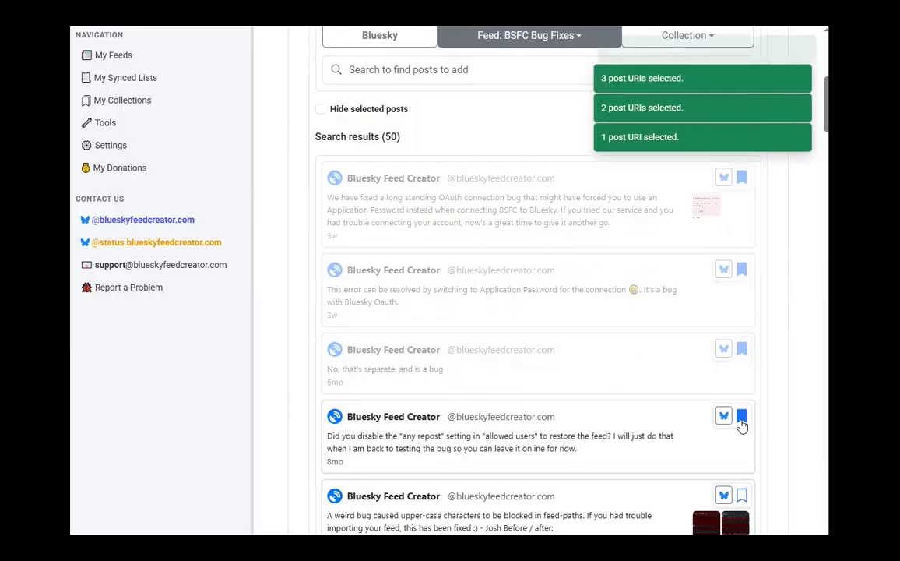
{"action": "left_click", "coordinate": [743, 497]}
- Switch the search source to Bluesky and search for posts from the Bluesky Feed Creator account
{"action": "scroll", "coordinate": [591, 420], "scroll_direction": "up", "scroll_amount": 2}
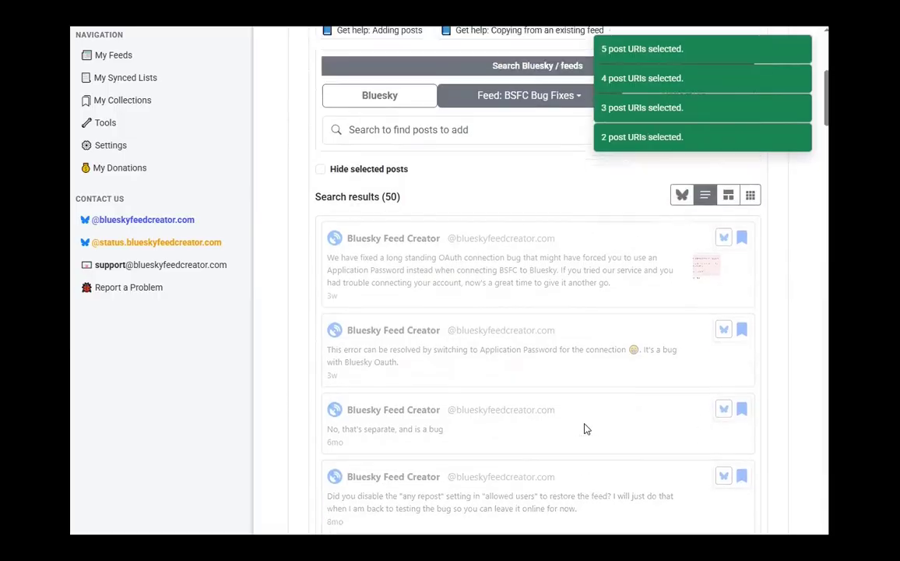
{"action": "scroll", "coordinate": [587, 427], "scroll_direction": "up", "scroll_amount": 2}
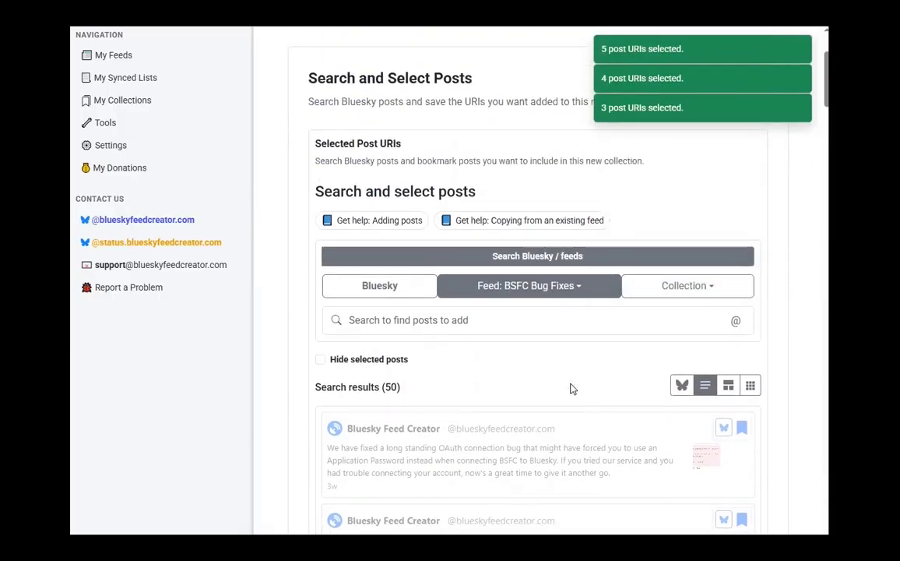
{"action": "left_click", "coordinate": [393, 280]}
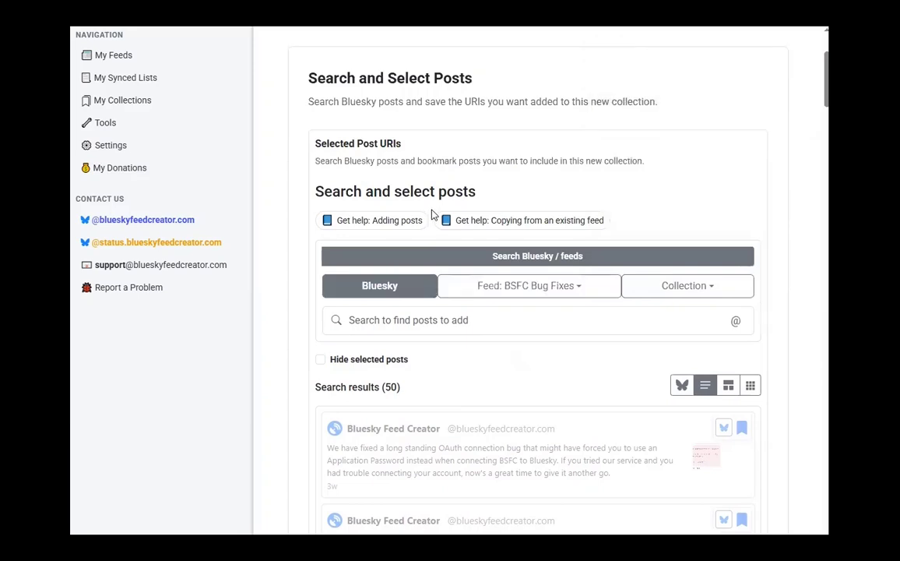
{"action": "scroll", "coordinate": [640, 320], "scroll_direction": "down", "scroll_amount": 5}
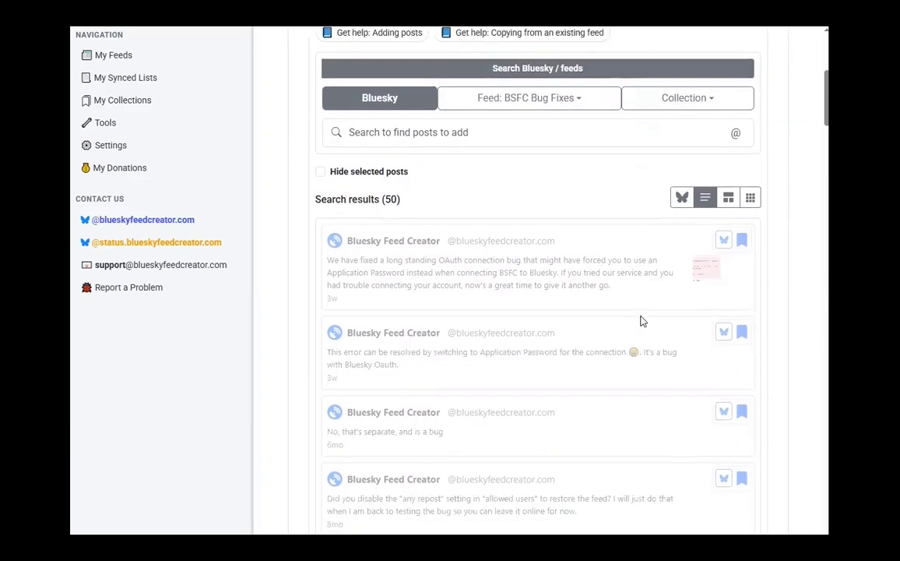
{"action": "scroll", "coordinate": [639, 319], "scroll_direction": "up", "scroll_amount": 5}
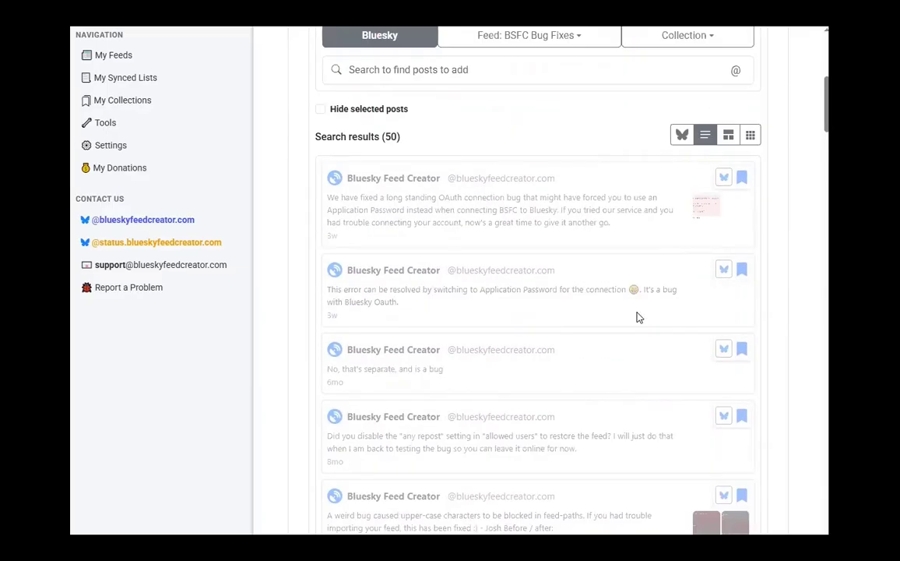
{"action": "left_click", "coordinate": [736, 195]}
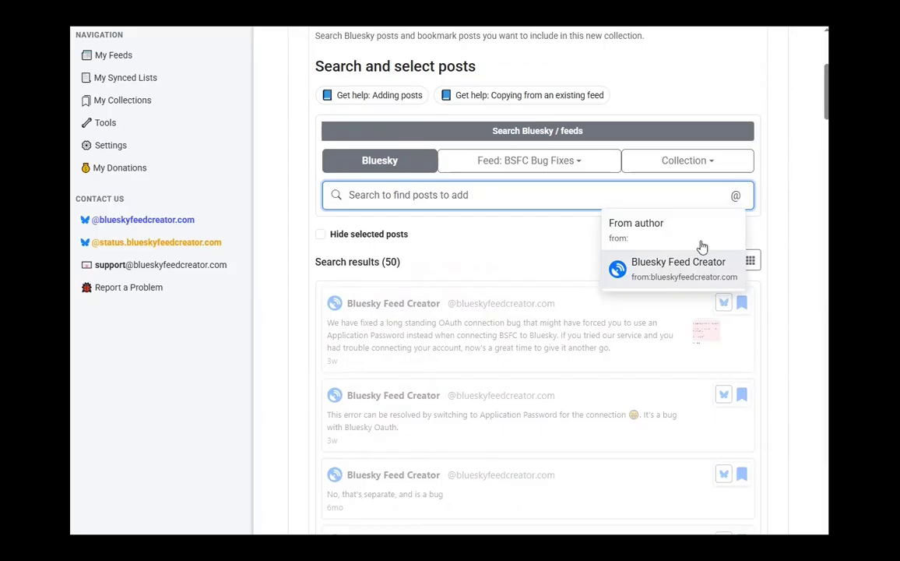
{"action": "left_click", "coordinate": [666, 269]}
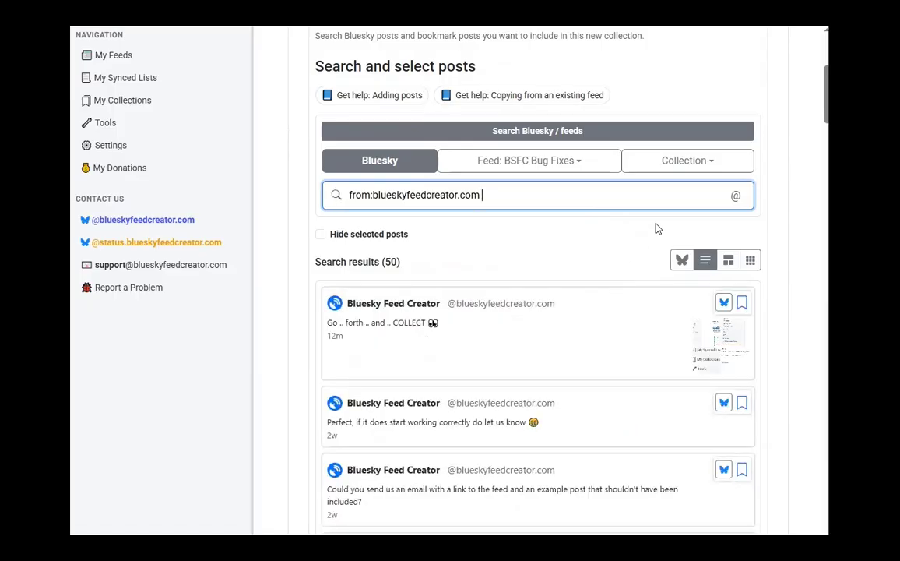
- Bookmark the first, third, fourth and fifth posts in the Bluesky search results
{"action": "scroll", "coordinate": [665, 182], "scroll_direction": "down", "scroll_amount": 1}
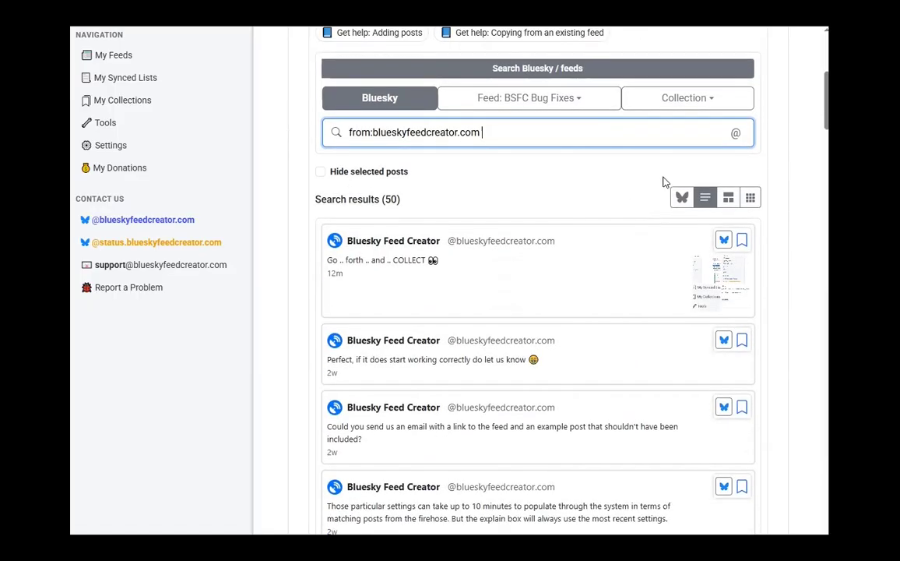
{"action": "scroll", "coordinate": [740, 185], "scroll_direction": "down", "scroll_amount": 1}
{"action": "left_click", "coordinate": [741, 180]}
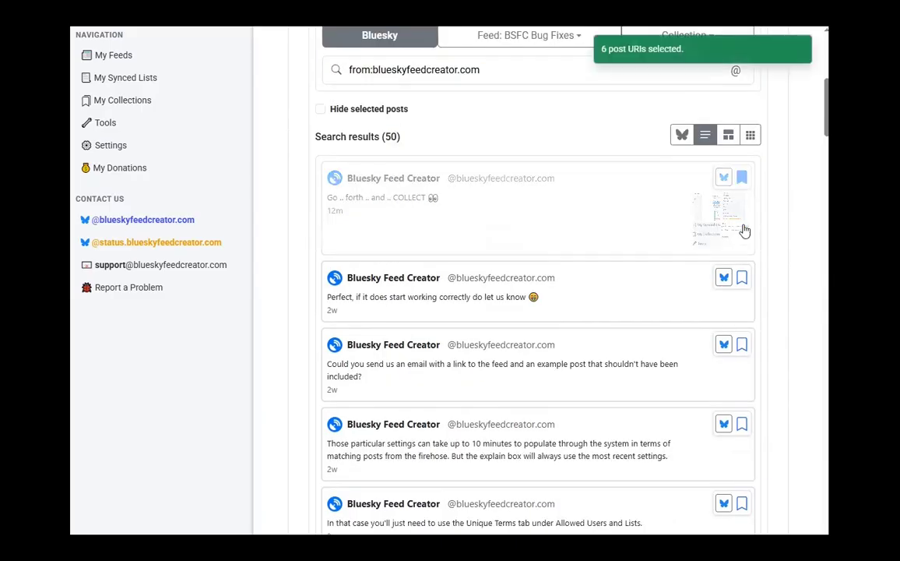
{"action": "left_click", "coordinate": [742, 345]}
{"action": "left_click", "coordinate": [742, 424]}
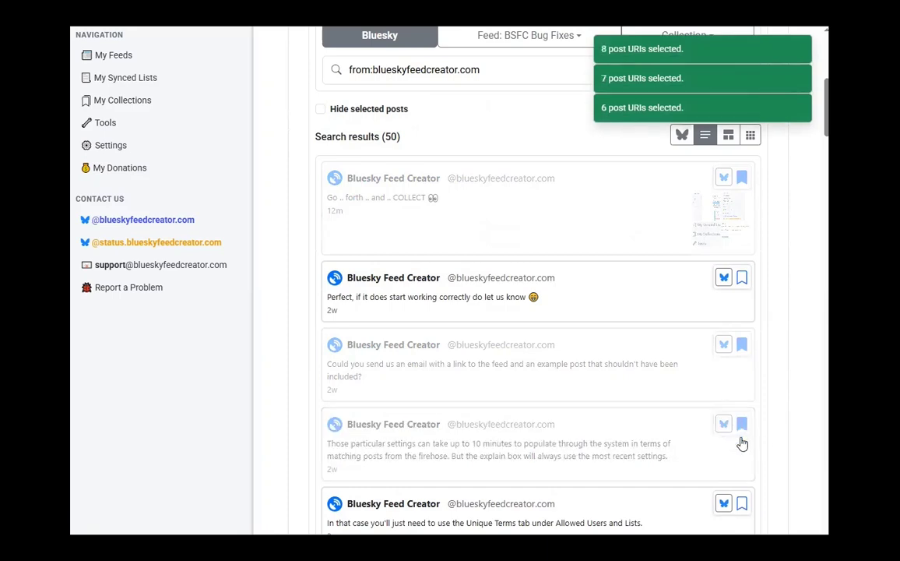
{"action": "left_click", "coordinate": [741, 504]}
- Bookmark the posts about the refreshed dark theme, the full-screen image gallery and the Super Bowl spike handled with zero delays
{"action": "scroll", "coordinate": [686, 393], "scroll_direction": "down", "scroll_amount": 2}
{"action": "scroll", "coordinate": [687, 387], "scroll_direction": "down", "scroll_amount": 9}
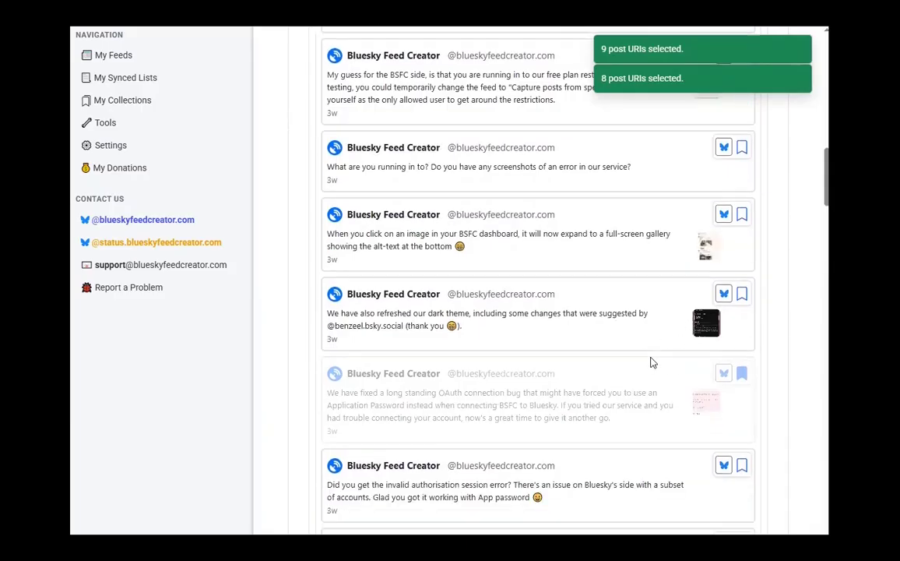
{"action": "left_click", "coordinate": [743, 279]}
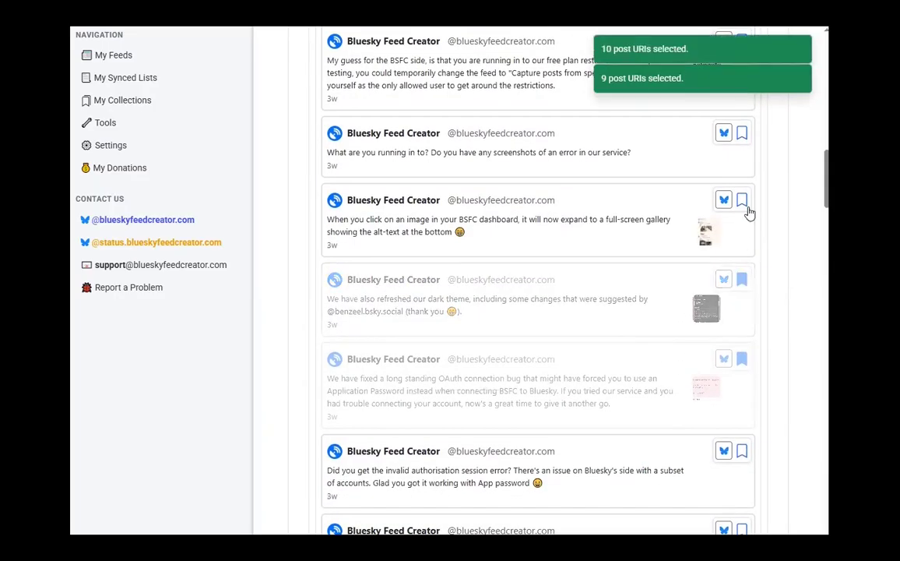
{"action": "left_click", "coordinate": [743, 201]}
{"action": "scroll", "coordinate": [701, 280], "scroll_direction": "down", "scroll_amount": 8}
{"action": "scroll", "coordinate": [709, 281], "scroll_direction": "down", "scroll_amount": 4}
{"action": "left_click", "coordinate": [740, 228]}
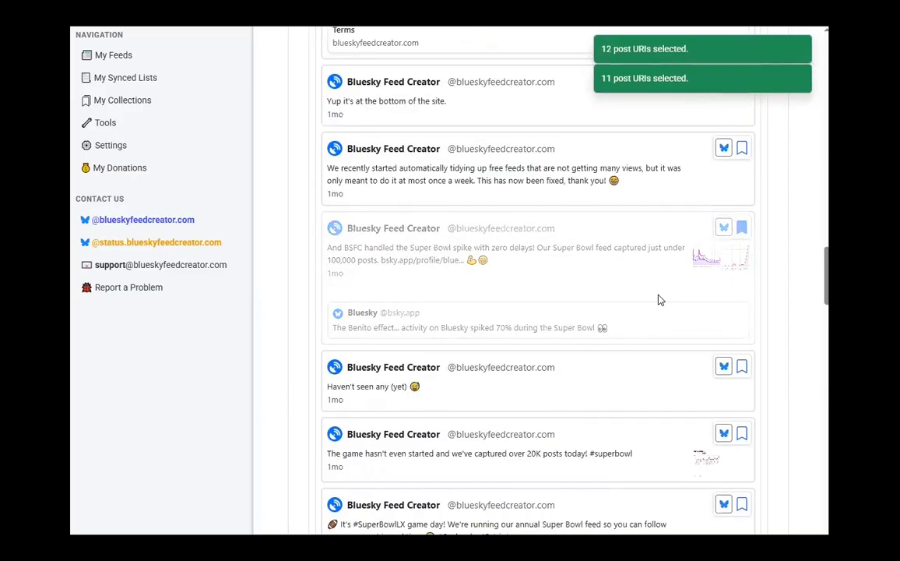
- Finish selecting posts and create the collection with the bookmarked posts
{"action": "scroll", "coordinate": [659, 300], "scroll_direction": "down", "scroll_amount": 4}
{"action": "scroll", "coordinate": [655, 294], "scroll_direction": "up", "scroll_amount": 15}
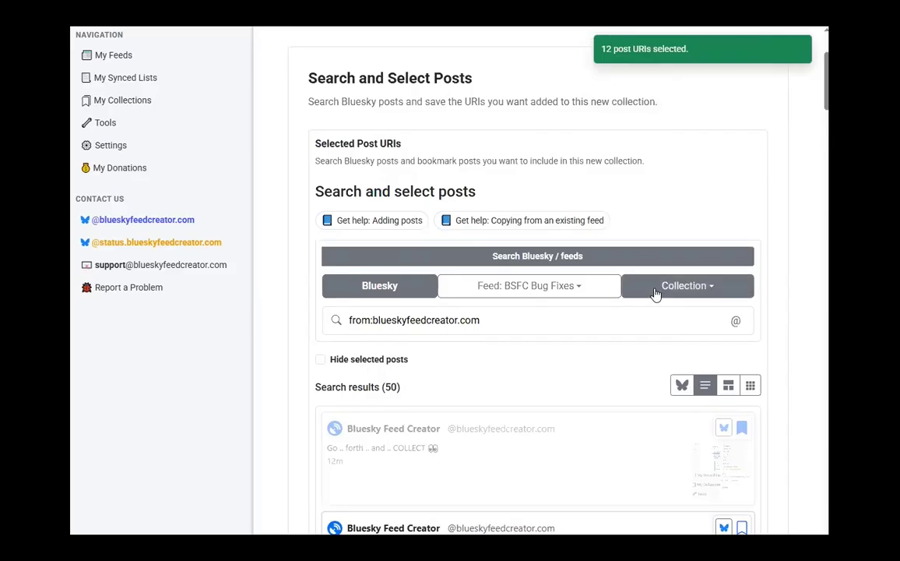
{"action": "scroll", "coordinate": [665, 310], "scroll_direction": "up", "scroll_amount": 1}
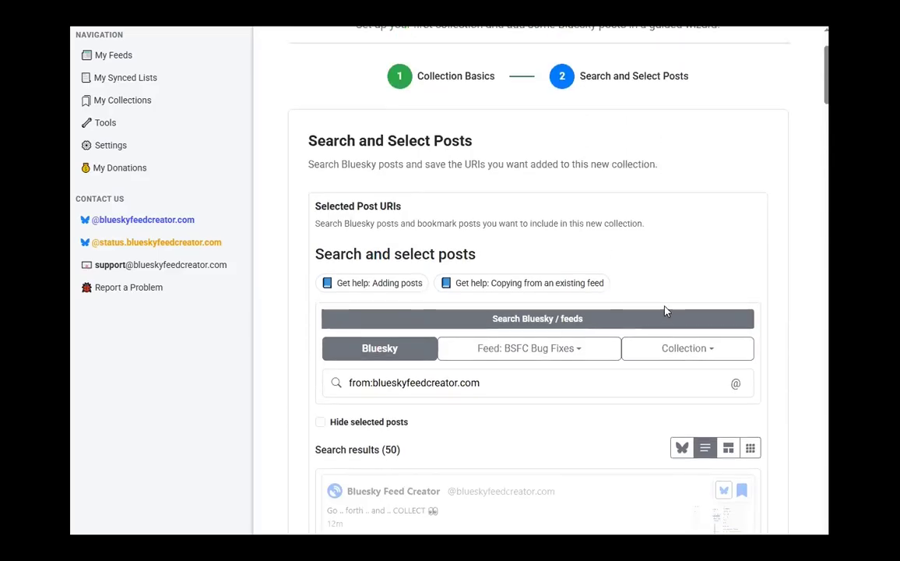
{"action": "scroll", "coordinate": [693, 258], "scroll_direction": "down", "scroll_amount": 1}
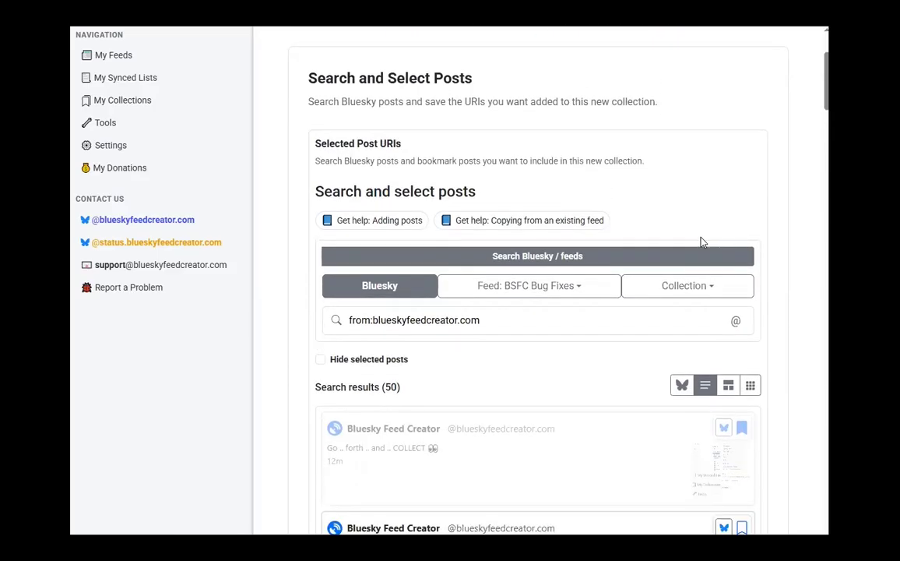
{"action": "scroll", "coordinate": [701, 242], "scroll_direction": "down", "scroll_amount": 2}
{"action": "scroll", "coordinate": [537, 280], "scroll_direction": "up", "scroll_amount": 3}
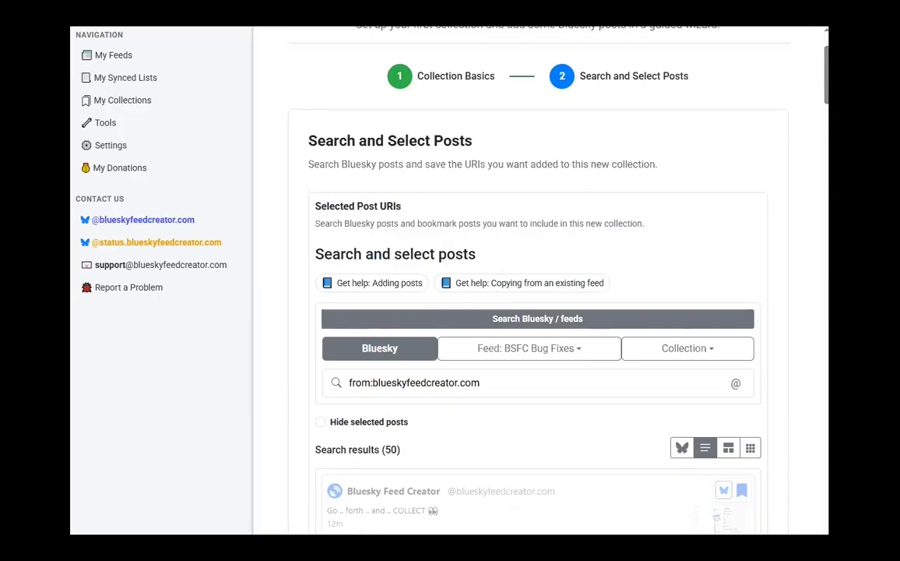
{"action": "scroll", "coordinate": [795, 167], "scroll_direction": "down", "scroll_amount": 20}
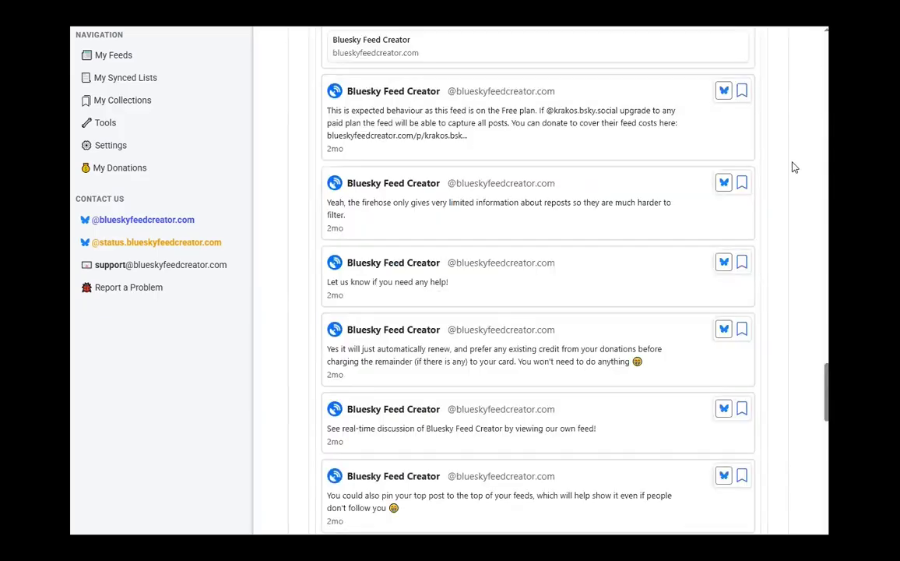
{"action": "scroll", "coordinate": [794, 170], "scroll_direction": "down", "scroll_amount": 8}
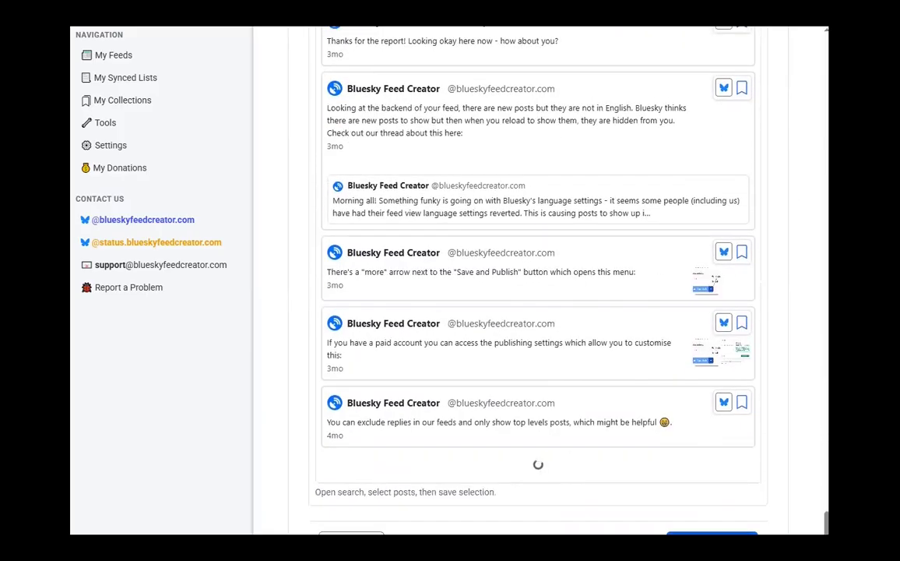
{"action": "scroll", "coordinate": [764, 495], "scroll_direction": "down", "scroll_amount": 2}
{"action": "scroll", "coordinate": [764, 494], "scroll_direction": "down", "scroll_amount": 3}
{"action": "scroll", "coordinate": [796, 435], "scroll_direction": "down", "scroll_amount": 15}
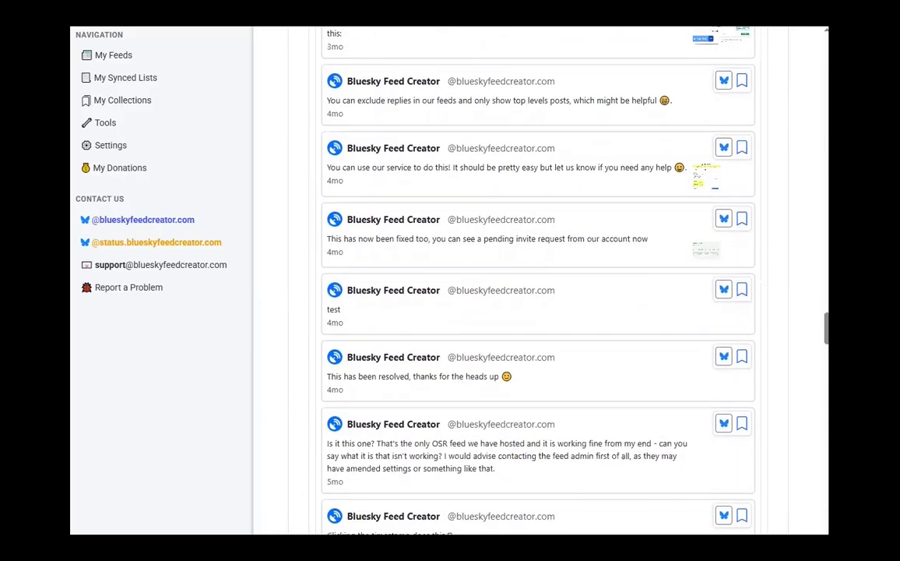
{"action": "scroll", "coordinate": [796, 436], "scroll_direction": "down", "scroll_amount": 6}
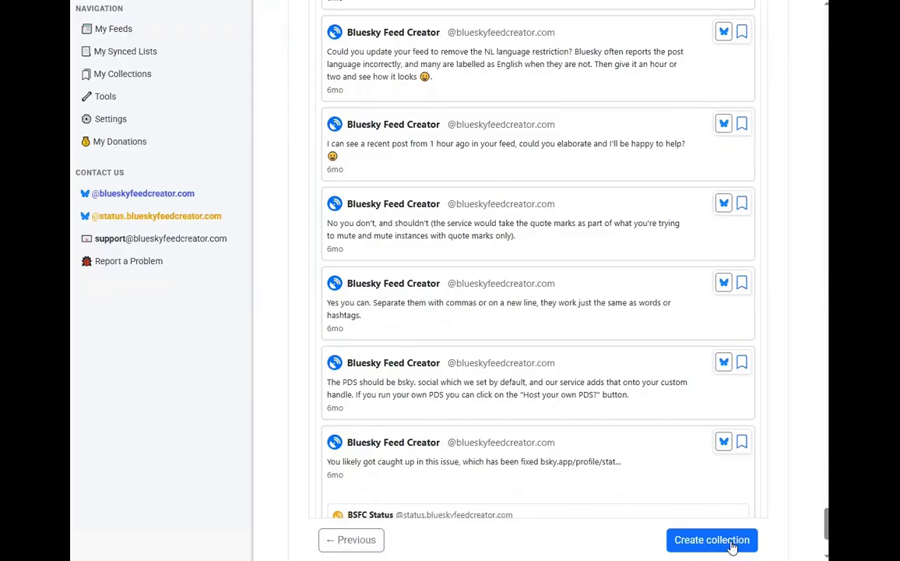
{"action": "left_click", "coordinate": [732, 547]}
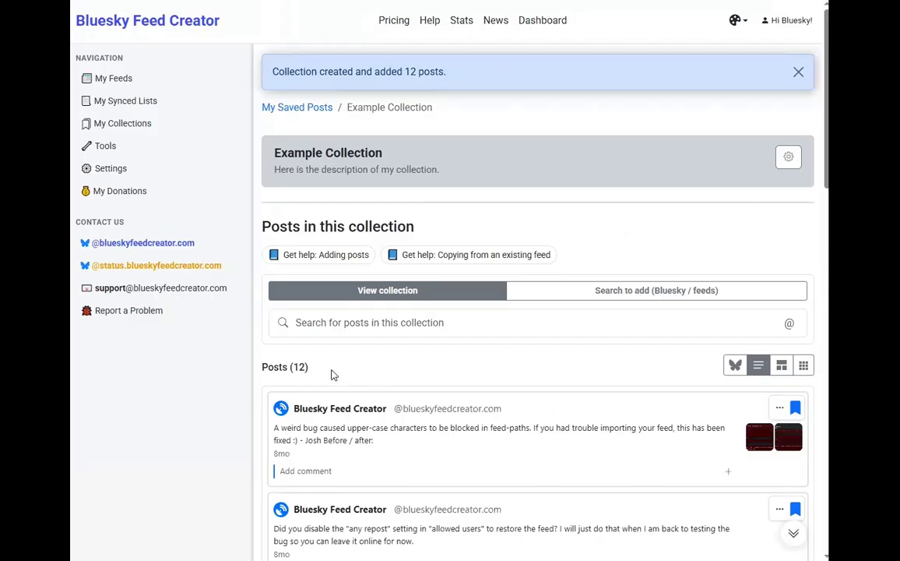
- Search the collection's posts for "supe" to find the Super Bowl post, and clear the search
{"action": "scroll", "coordinate": [467, 375], "scroll_direction": "down", "scroll_amount": 3}
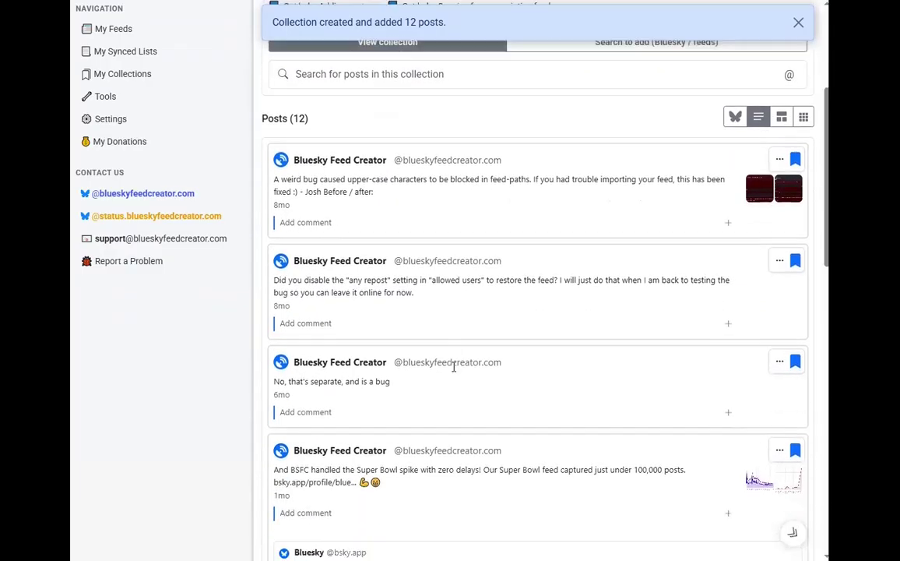
{"action": "scroll", "coordinate": [464, 311], "scroll_direction": "up", "scroll_amount": 1}
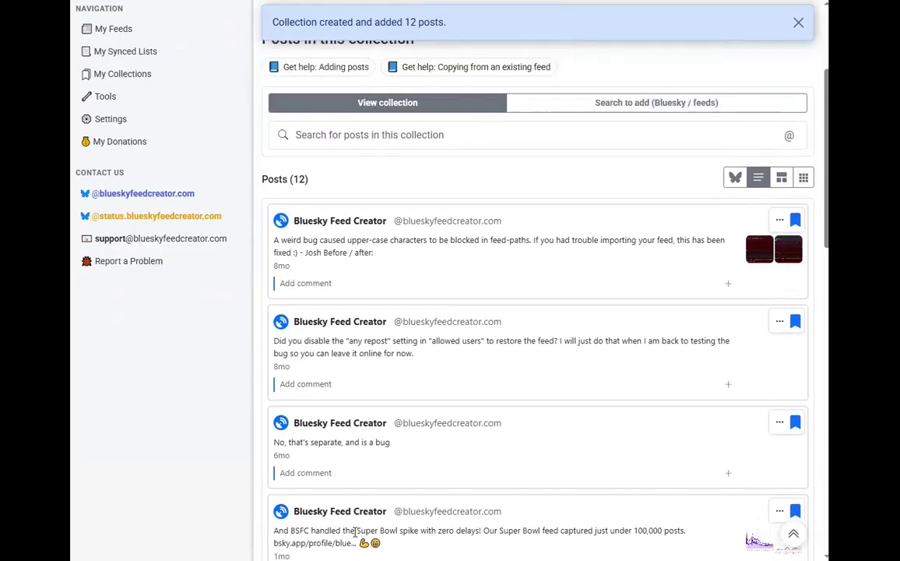
{"action": "left_click_drag", "start_coordinate": [357, 531], "coordinate": [397, 530]}
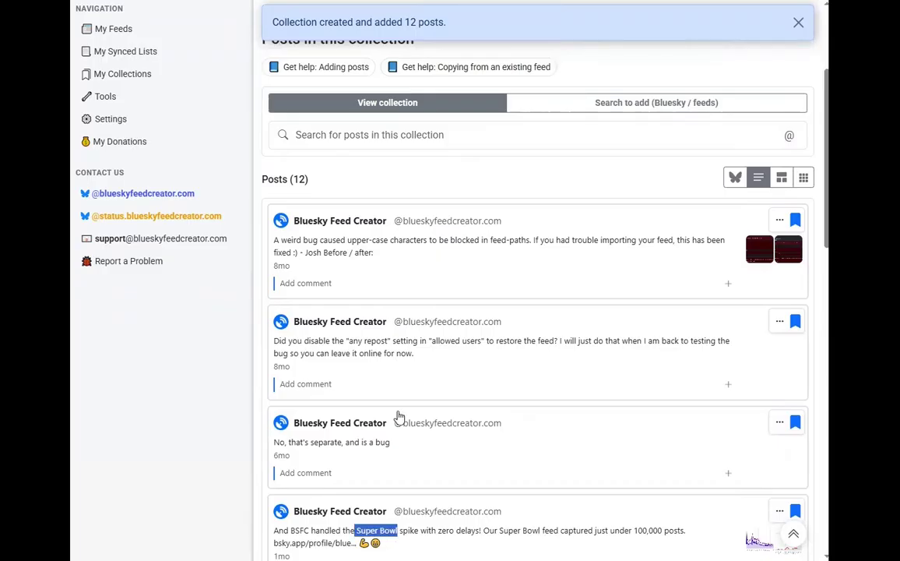
{"action": "left_click", "coordinate": [369, 145]}
{"action": "type", "text": "supe"}
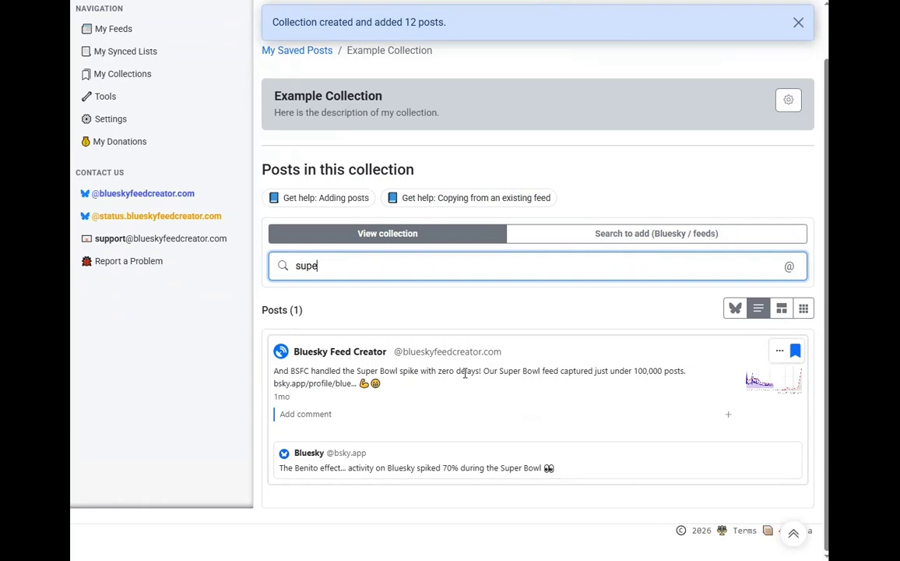
{"action": "key", "text": "BackSpace"}
{"action": "key", "text": "BackSpace"}
{"action": "key", "text": "BackSpace"}
{"action": "key", "text": "BackSpace"}
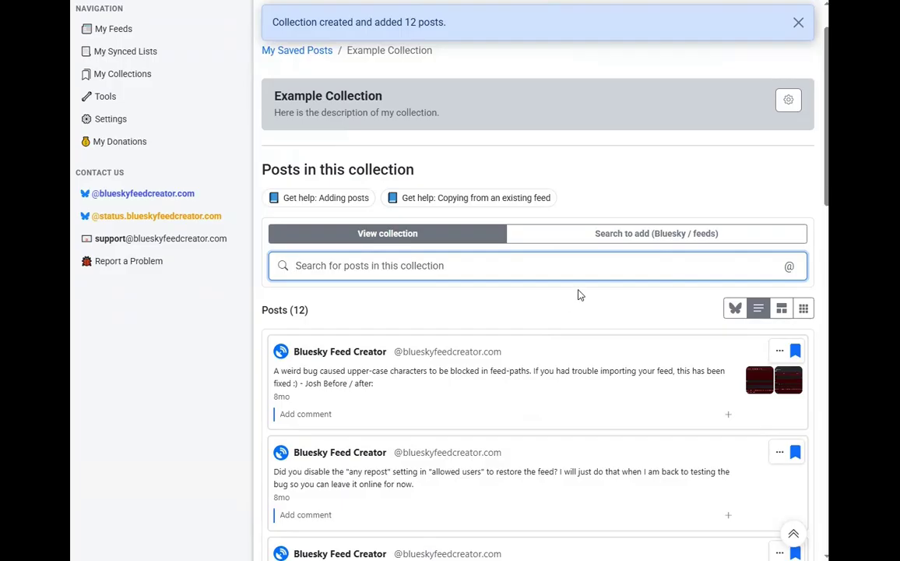
- Switch the collection's posts to the Bluesky-style layout with large images
{"action": "scroll", "coordinate": [639, 302], "scroll_direction": "down", "scroll_amount": 4}
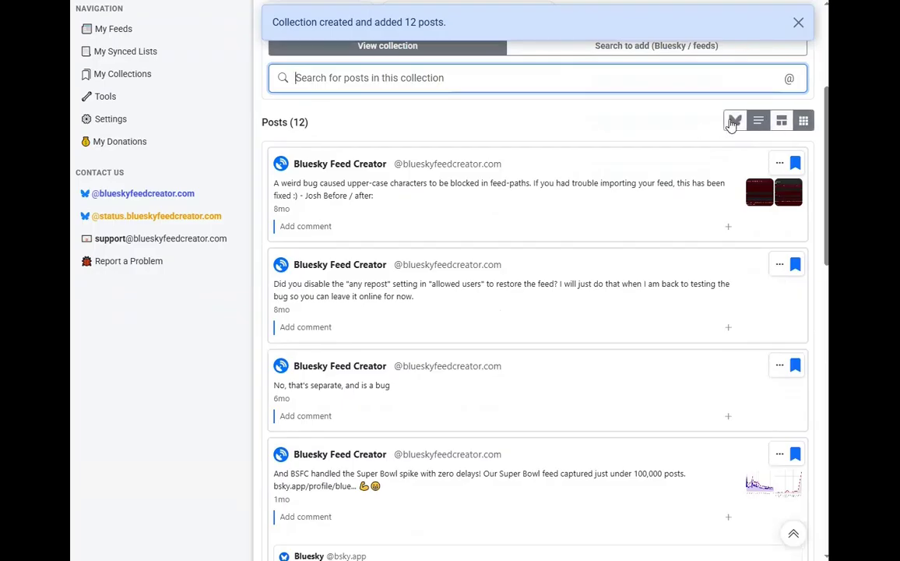
{"action": "left_click", "coordinate": [733, 122]}
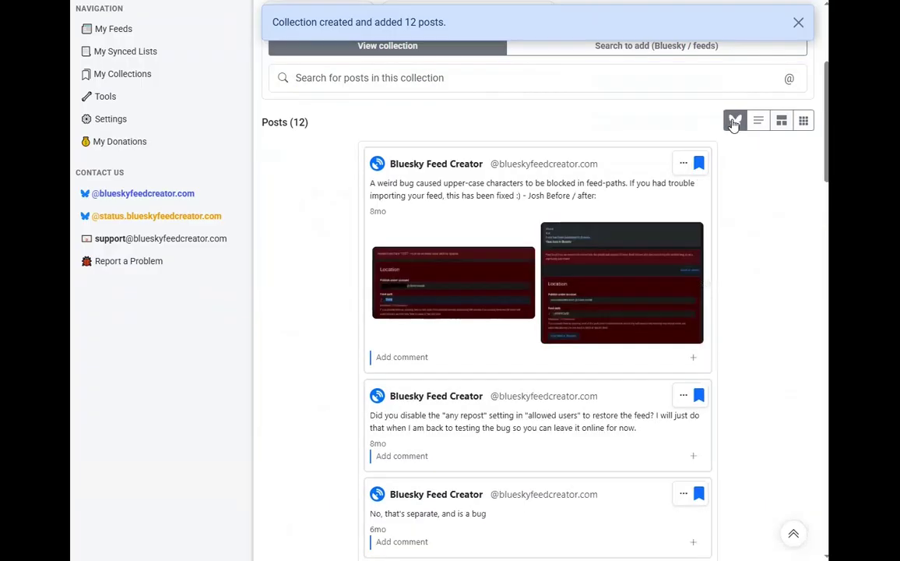
{"action": "scroll", "coordinate": [707, 195], "scroll_direction": "down", "scroll_amount": 3}
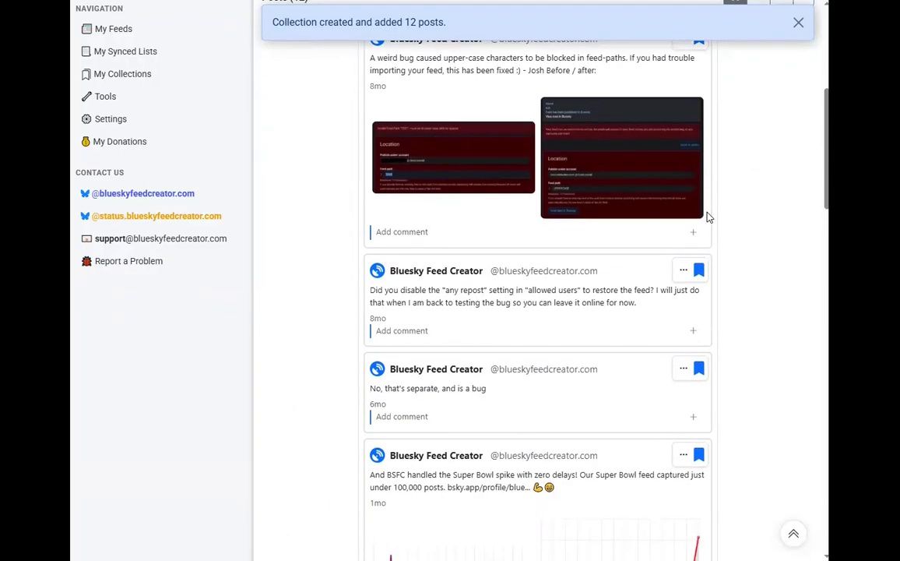
- Add the comment "This is an example comment." to the post about the Super Bowl spike and save it
{"action": "scroll", "coordinate": [701, 230], "scroll_direction": "down", "scroll_amount": 3}
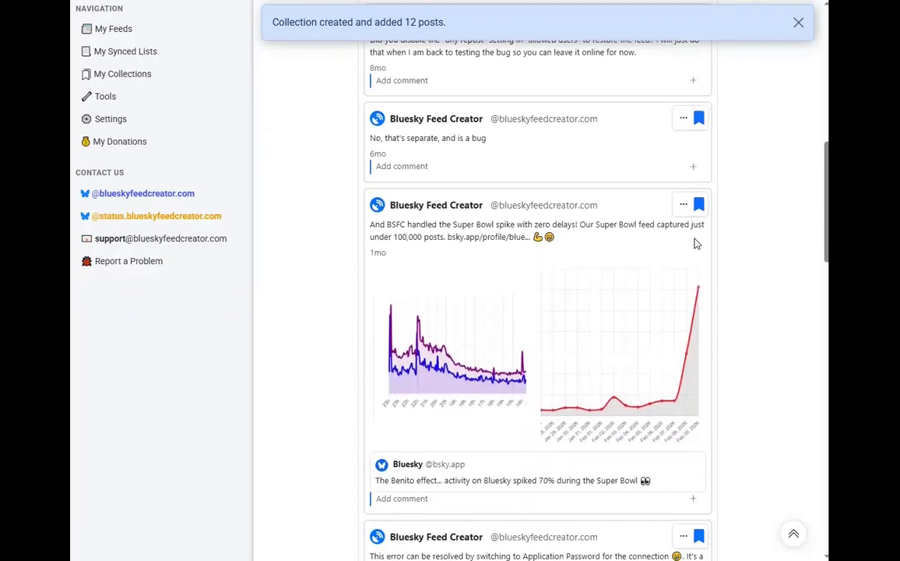
{"action": "scroll", "coordinate": [697, 238], "scroll_direction": "down", "scroll_amount": 2}
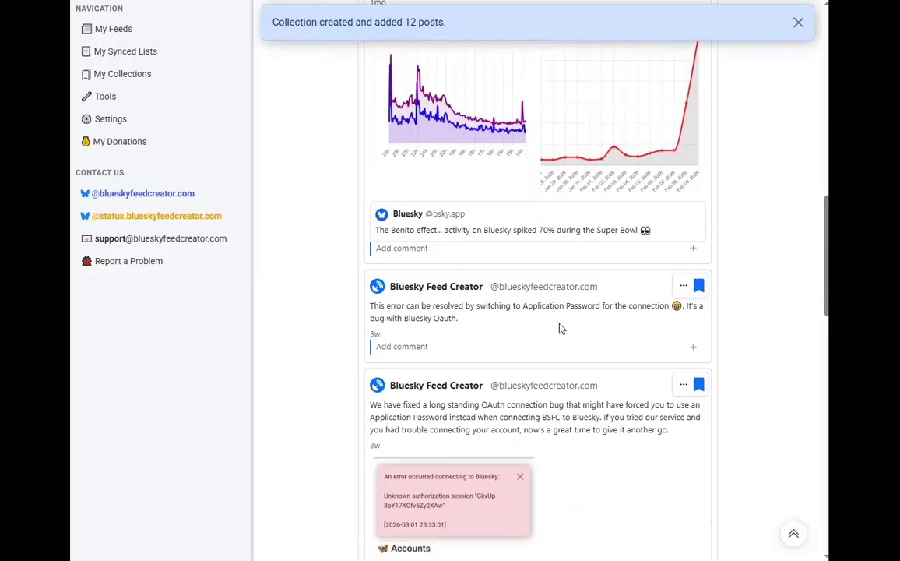
{"action": "type", "text": "This is an example commen"}
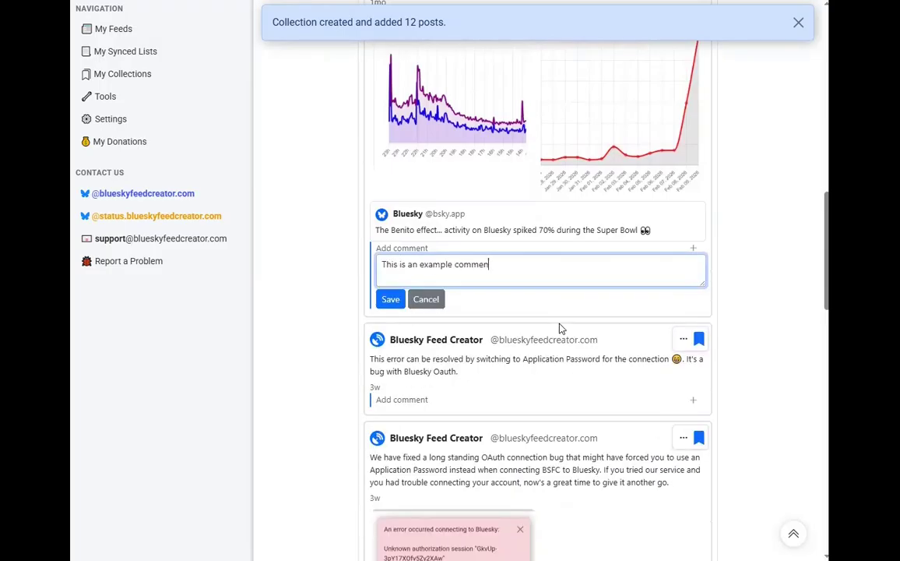
{"action": "left_click", "coordinate": [390, 300]}
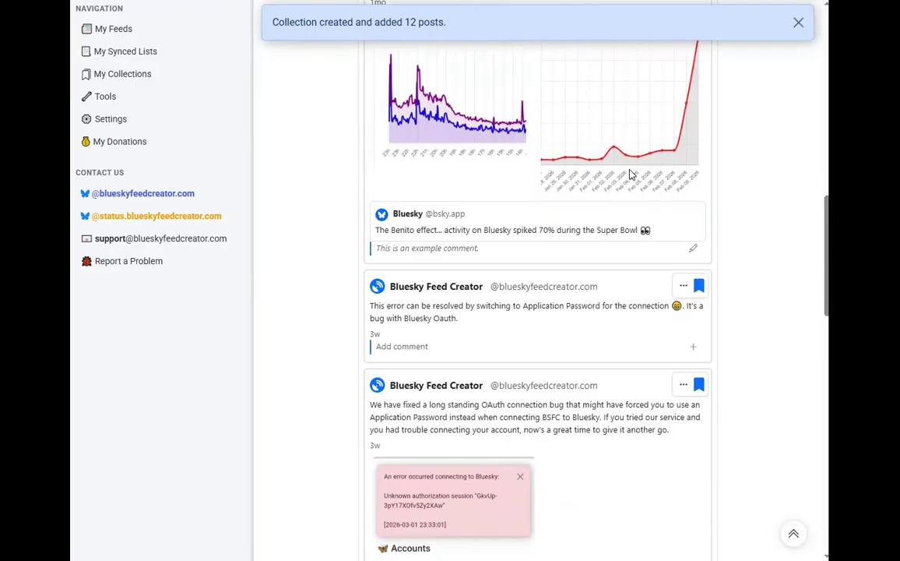
- Look back over the first posts in the collection and return them to the compact list layout
{"action": "scroll", "coordinate": [631, 175], "scroll_direction": "up", "scroll_amount": 4}
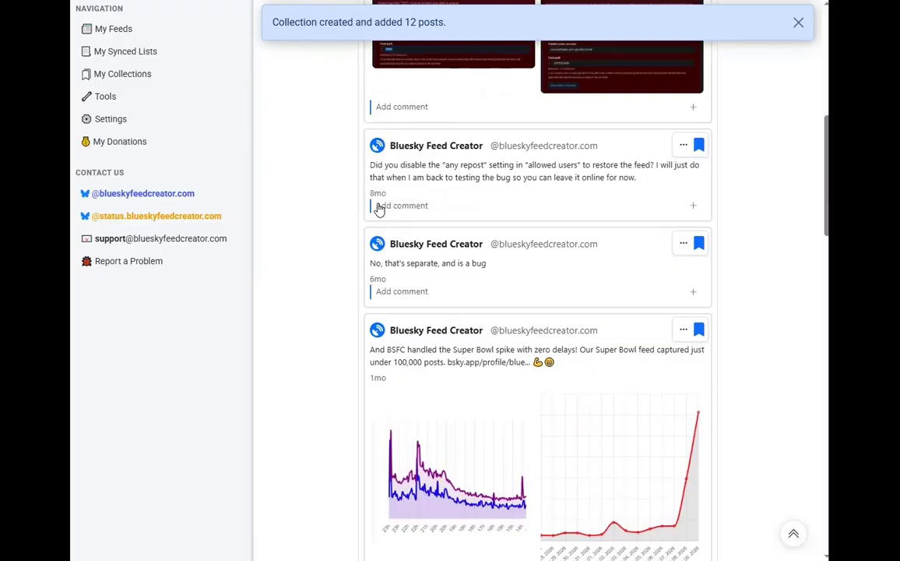
{"action": "scroll", "coordinate": [514, 226], "scroll_direction": "up", "scroll_amount": 3}
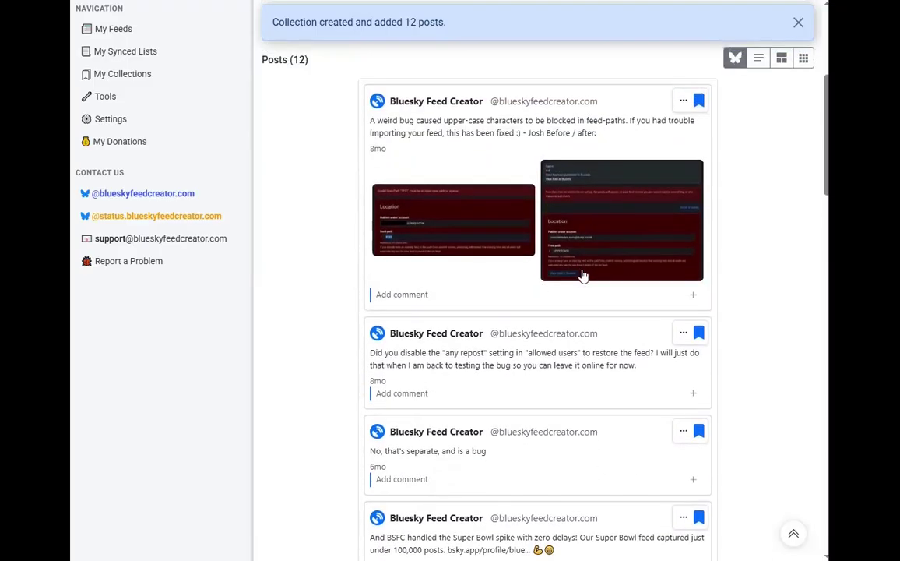
{"action": "scroll", "coordinate": [583, 275], "scroll_direction": "up", "scroll_amount": 1}
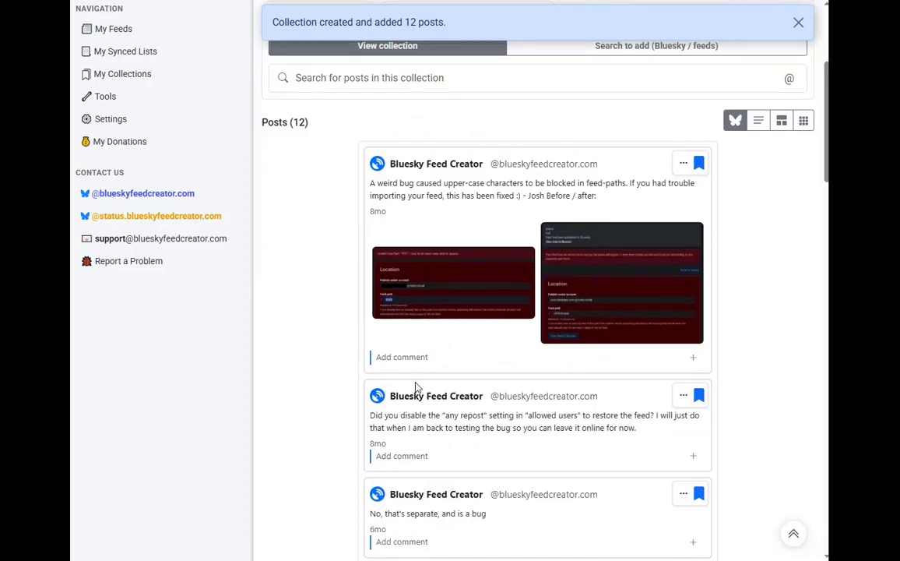
{"action": "scroll", "coordinate": [437, 305], "scroll_direction": "down", "scroll_amount": 1}
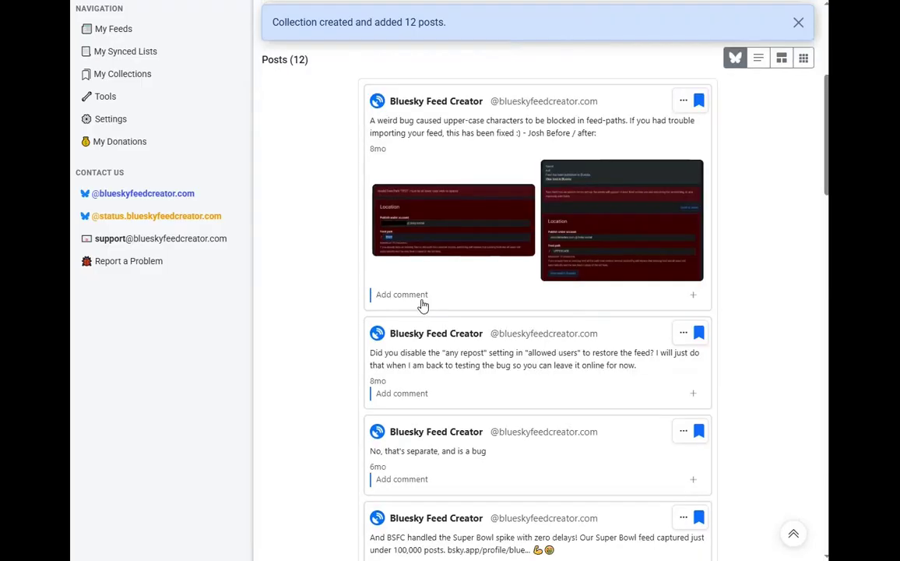
{"action": "scroll", "coordinate": [553, 296], "scroll_direction": "up", "scroll_amount": 1}
{"action": "scroll", "coordinate": [570, 282], "scroll_direction": "up", "scroll_amount": 1}
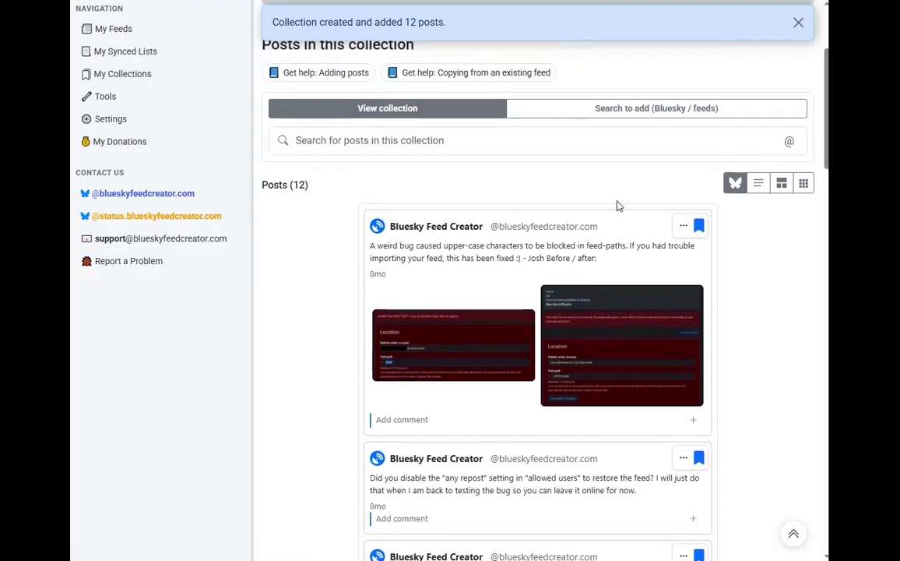
{"action": "left_click", "coordinate": [759, 184]}
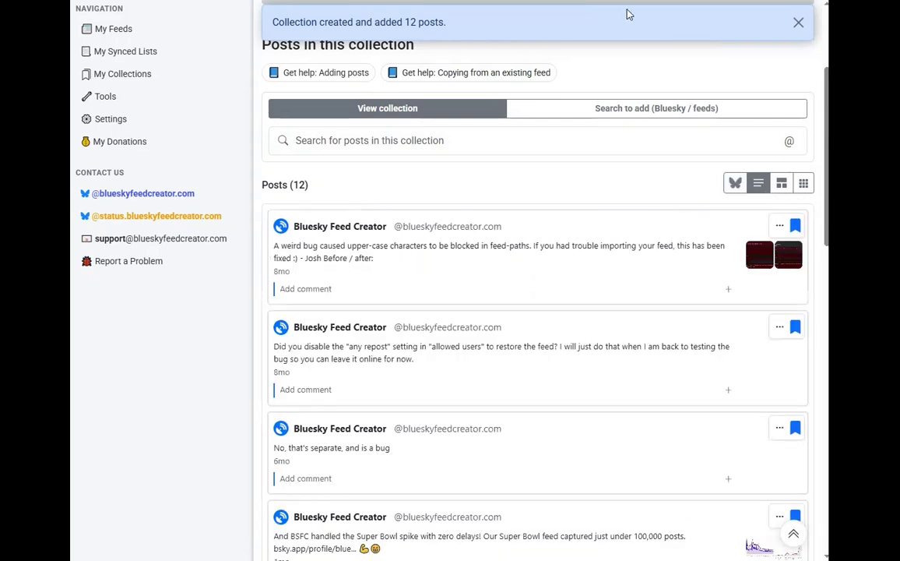
- View both graphs of the Super Bowl post in the full-screen image gallery and close it
{"action": "scroll", "coordinate": [637, 298], "scroll_direction": "down", "scroll_amount": 4}
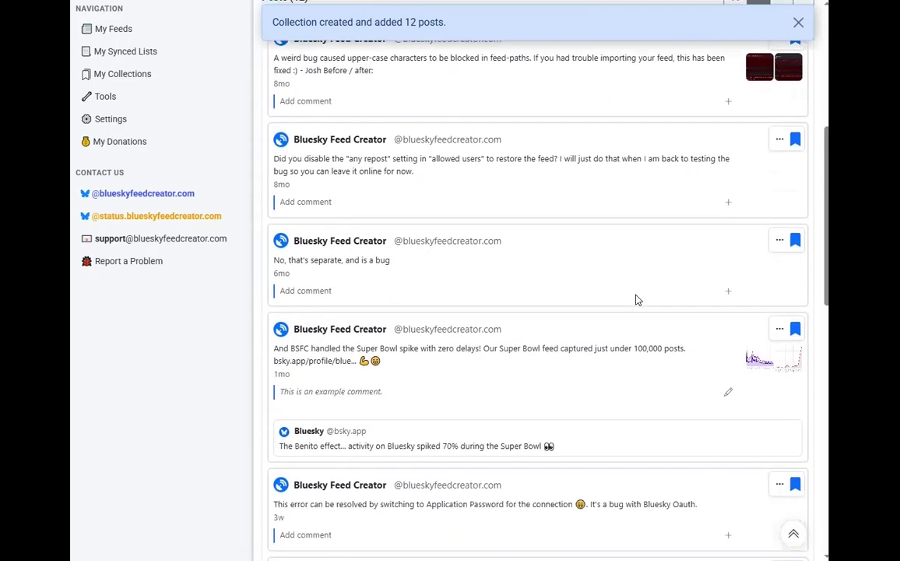
{"action": "scroll", "coordinate": [636, 299], "scroll_direction": "down", "scroll_amount": 1}
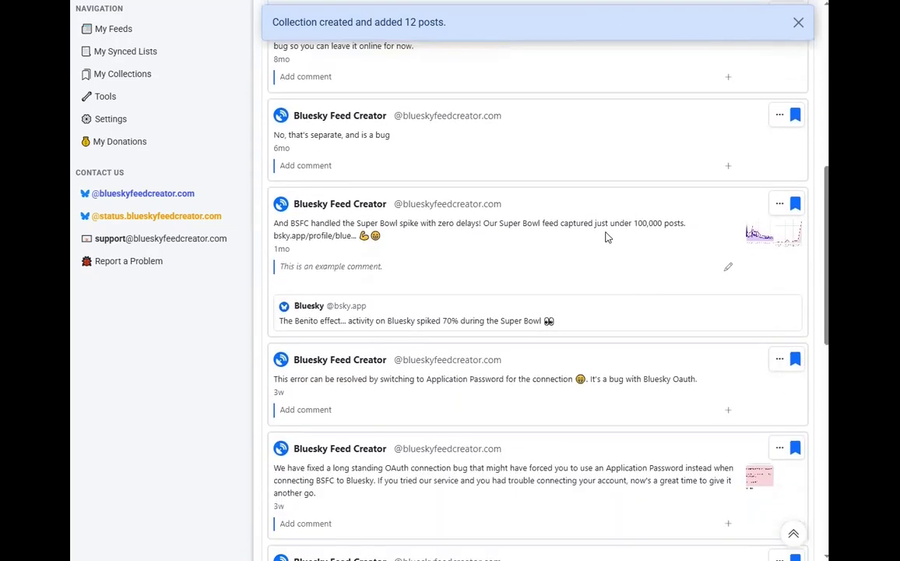
{"action": "left_click", "coordinate": [769, 248]}
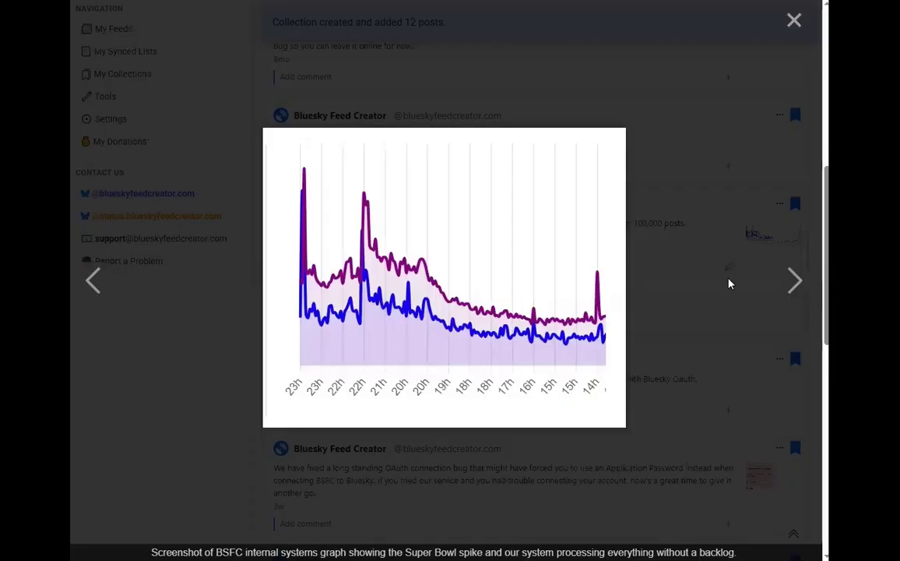
{"action": "left_click", "coordinate": [794, 280]}
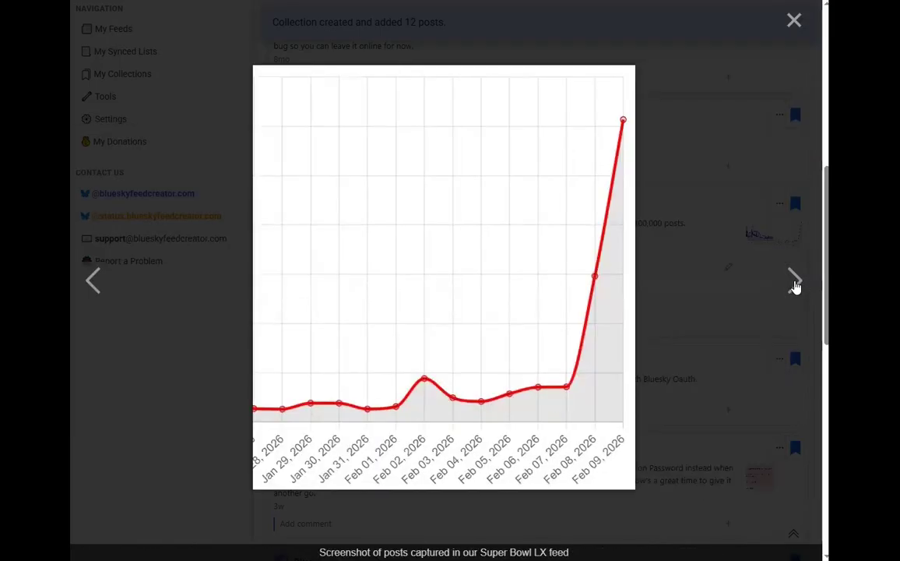
{"action": "left_click", "coordinate": [794, 25]}
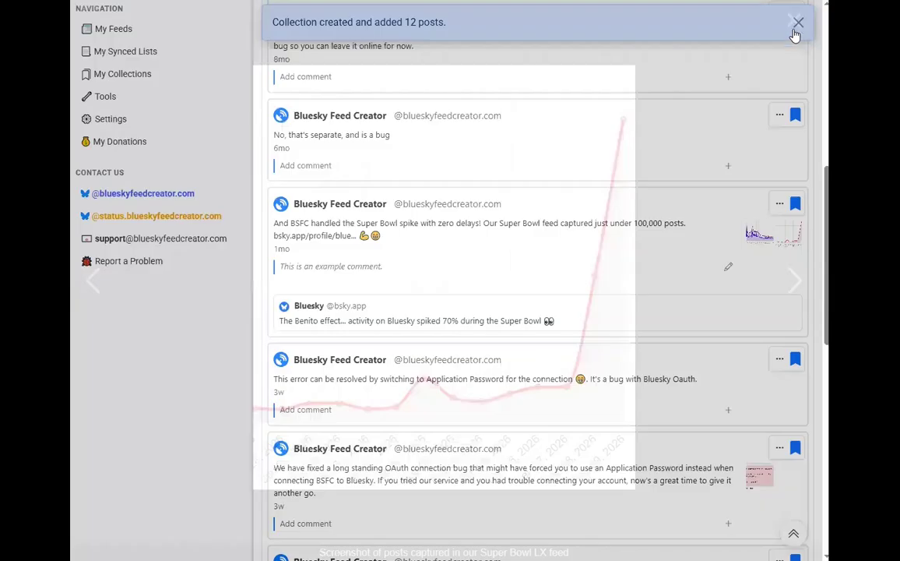
- Display the collection's posts as cards in three columns and look through them
{"action": "scroll", "coordinate": [767, 160], "scroll_direction": "up", "scroll_amount": 3}
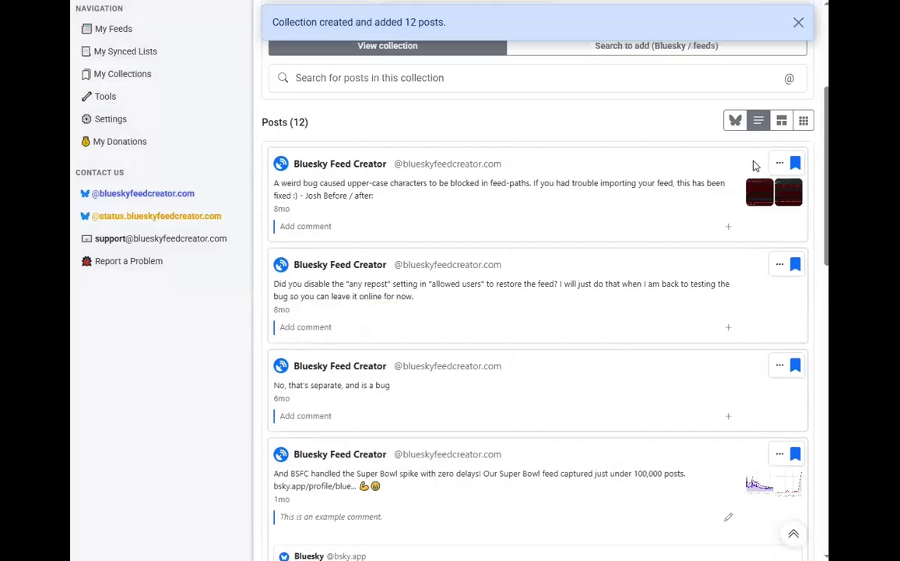
{"action": "left_click", "coordinate": [781, 125]}
{"action": "scroll", "coordinate": [685, 161], "scroll_direction": "down", "scroll_amount": 4}
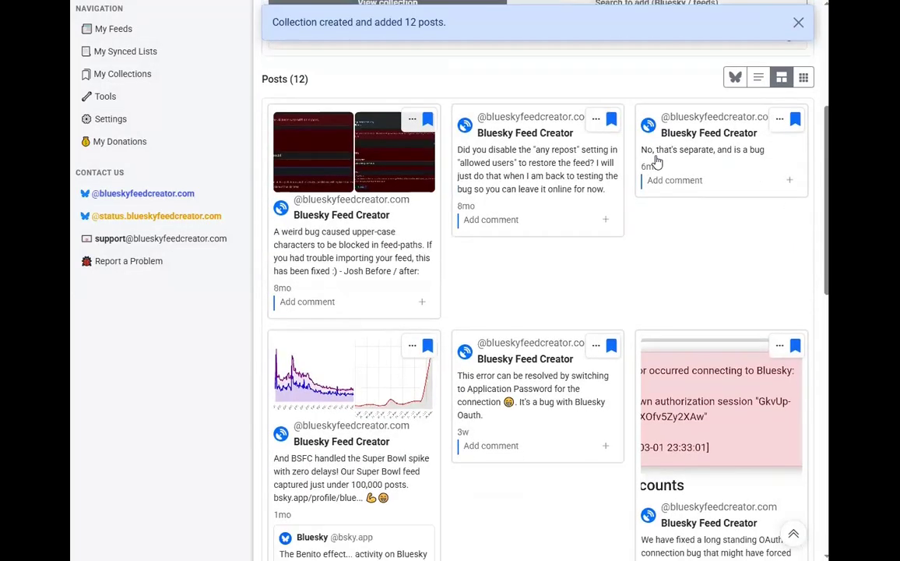
{"action": "scroll", "coordinate": [697, 178], "scroll_direction": "down", "scroll_amount": 4}
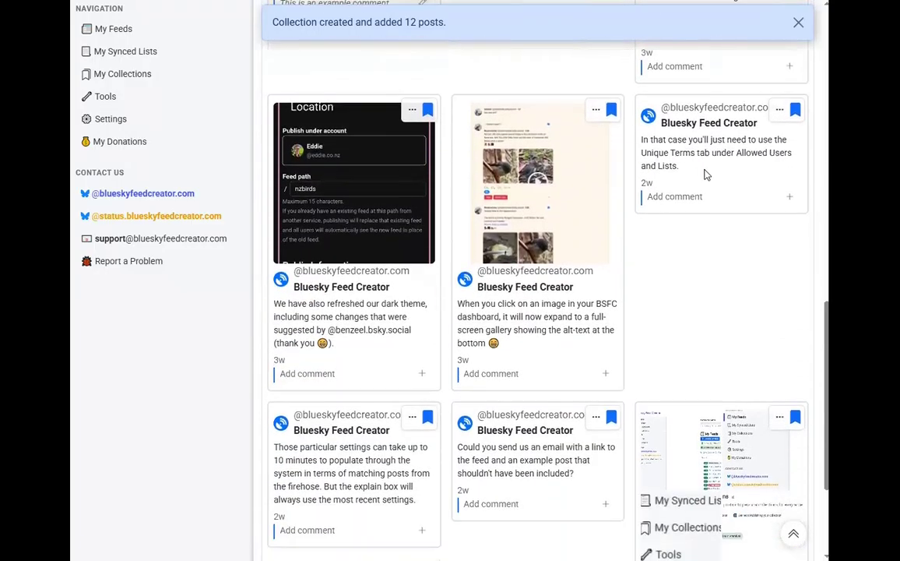
- Switch the collection to the image-only grid layout and look through the posts' pictures
{"action": "scroll", "coordinate": [729, 225], "scroll_direction": "down", "scroll_amount": 3}
{"action": "scroll", "coordinate": [733, 223], "scroll_direction": "up", "scroll_amount": 1}
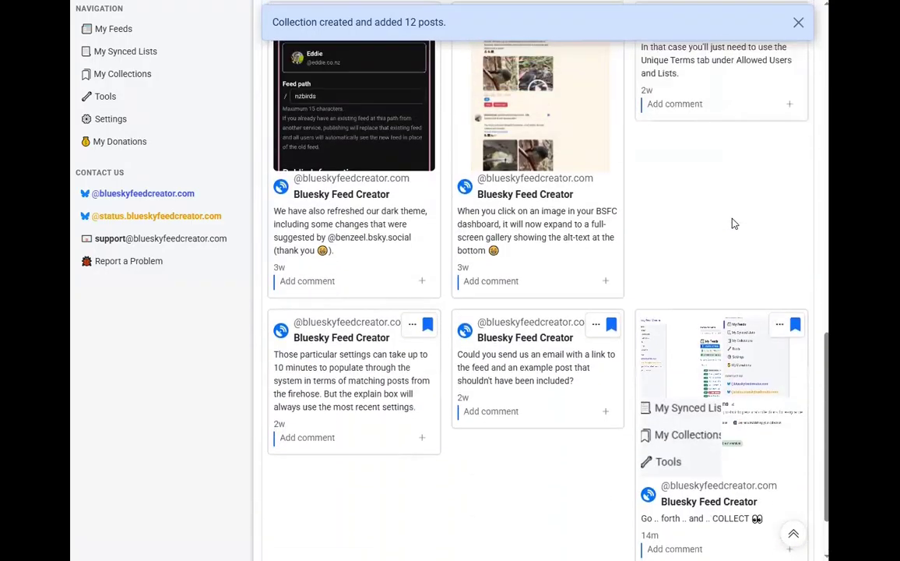
{"action": "scroll", "coordinate": [732, 224], "scroll_direction": "up", "scroll_amount": 6}
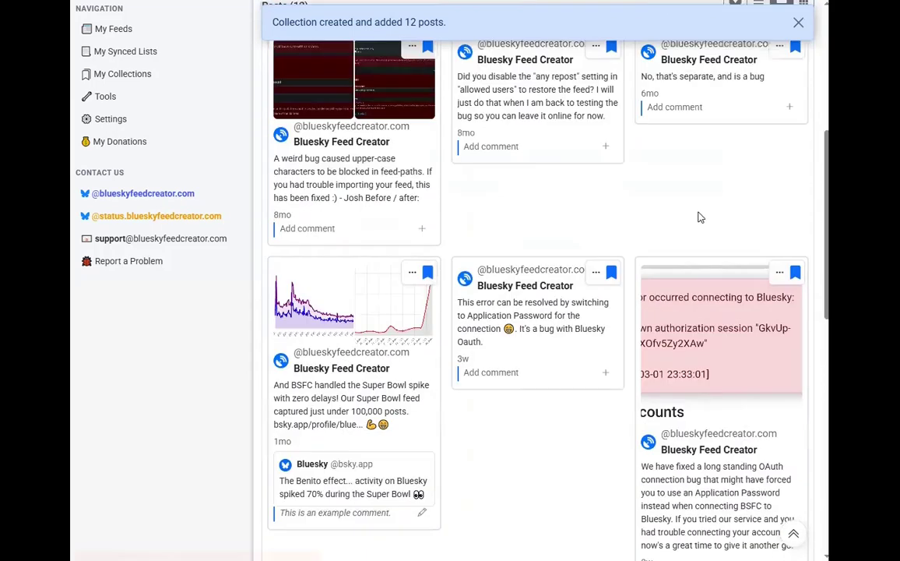
{"action": "scroll", "coordinate": [699, 217], "scroll_direction": "up", "scroll_amount": 2}
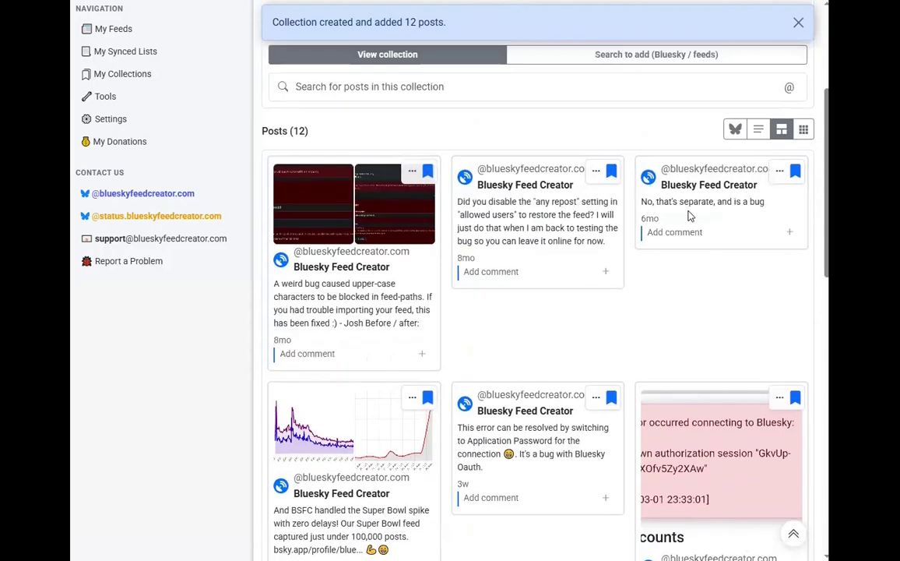
{"action": "left_click", "coordinate": [803, 131]}
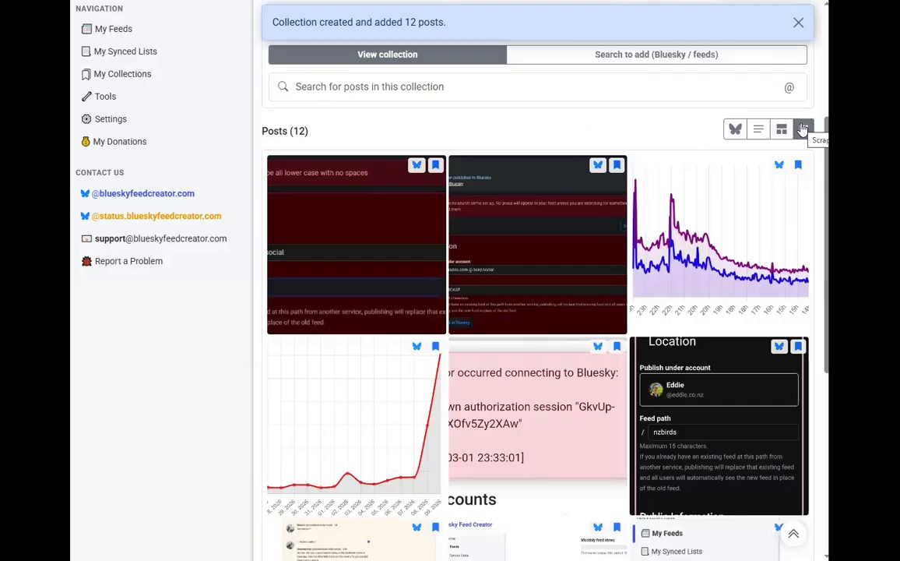
{"action": "scroll", "coordinate": [606, 135], "scroll_direction": "down", "scroll_amount": 3}
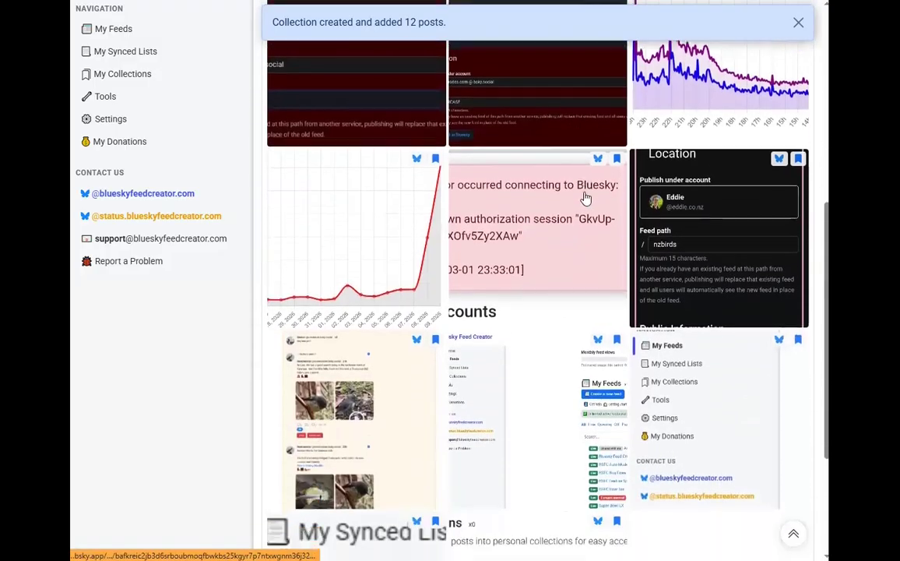
{"action": "scroll", "coordinate": [587, 197], "scroll_direction": "down", "scroll_amount": 3}
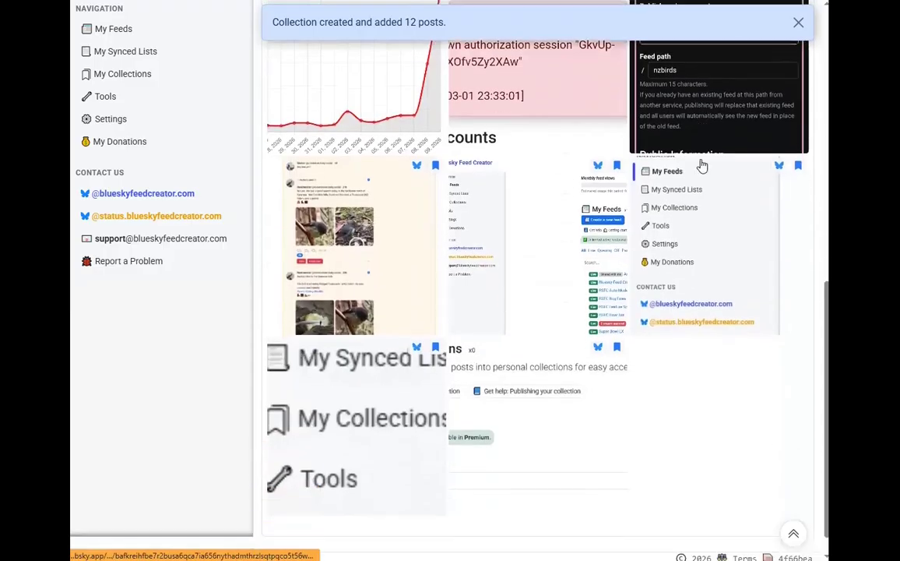
{"action": "scroll", "coordinate": [701, 162], "scroll_direction": "up", "scroll_amount": 4}
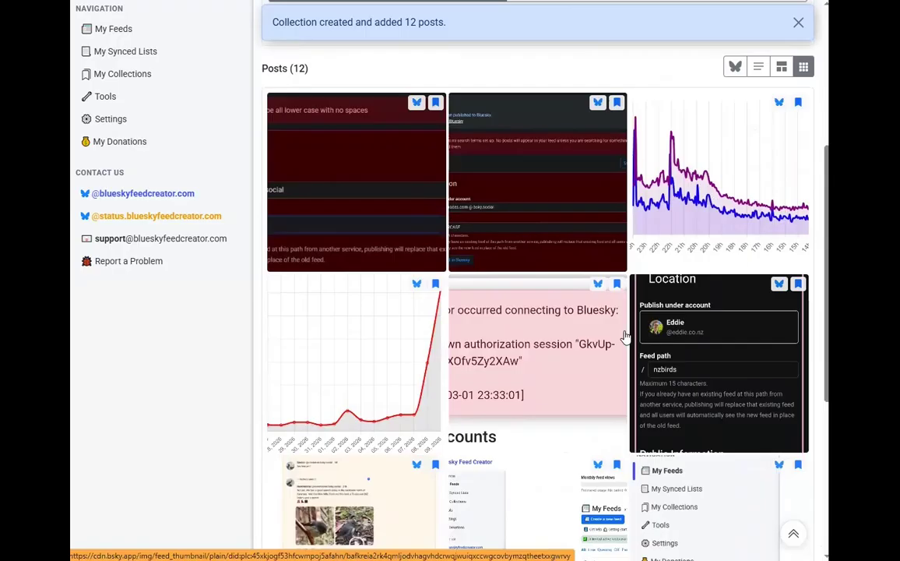
{"action": "scroll", "coordinate": [624, 335], "scroll_direction": "down", "scroll_amount": 3}
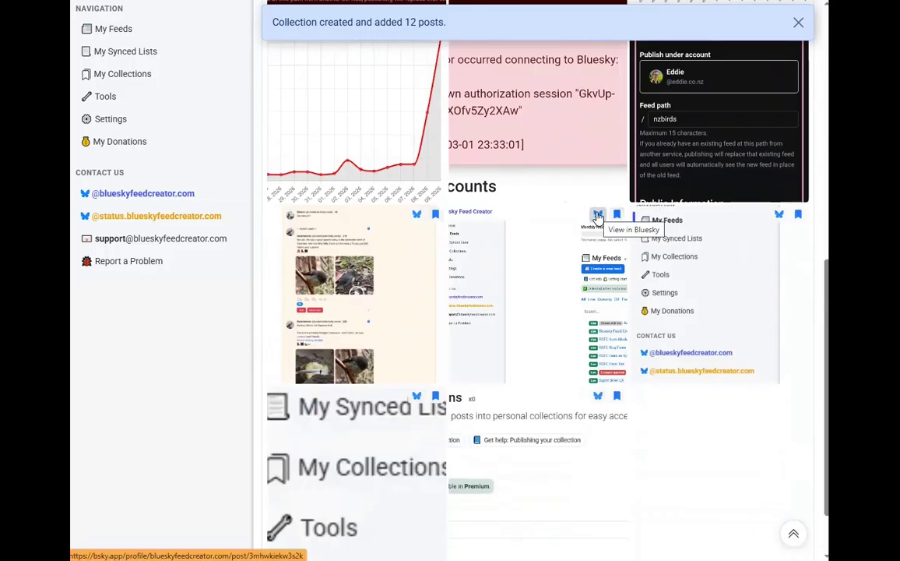
{"action": "scroll", "coordinate": [700, 279], "scroll_direction": "up", "scroll_amount": 5}
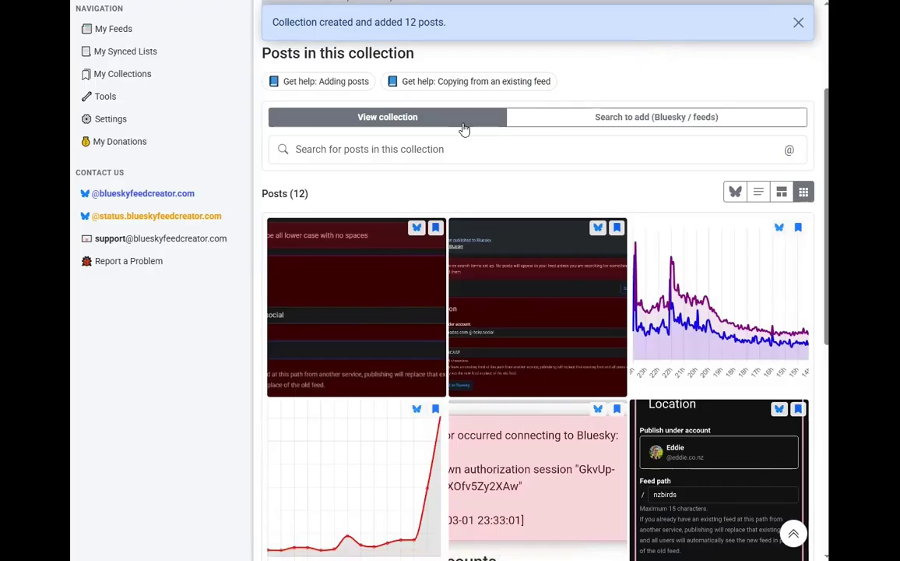
- Switch to searching Bluesky for posts to add and look through the image results for "from:blueskyfeedcreator.com"
{"action": "left_click", "coordinate": [598, 227]}
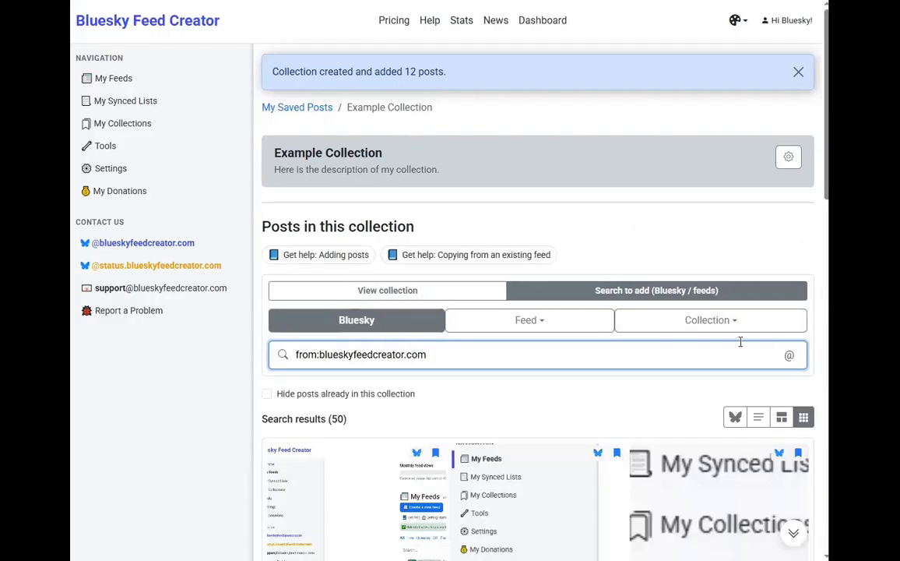
{"action": "scroll", "coordinate": [790, 278], "scroll_direction": "down", "scroll_amount": 2}
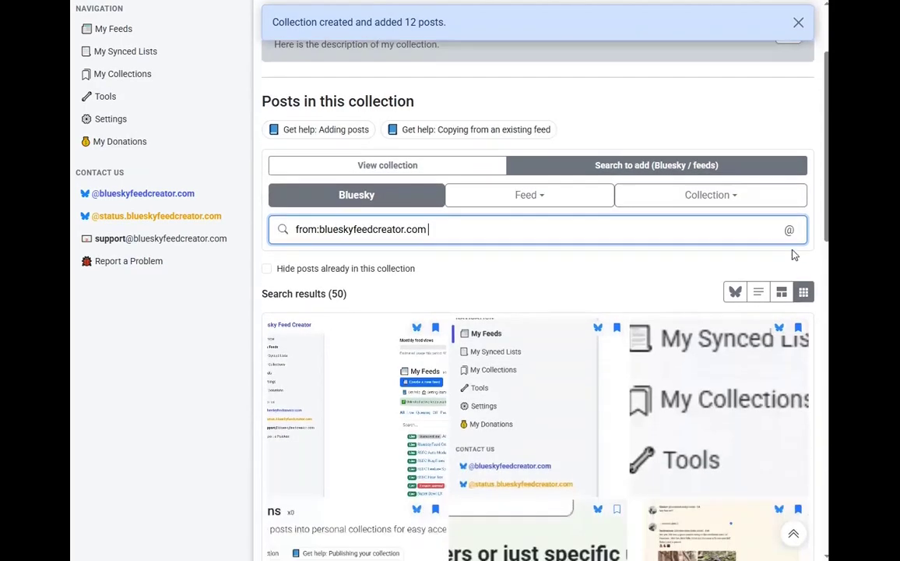
{"action": "scroll", "coordinate": [732, 257], "scroll_direction": "down", "scroll_amount": 4}
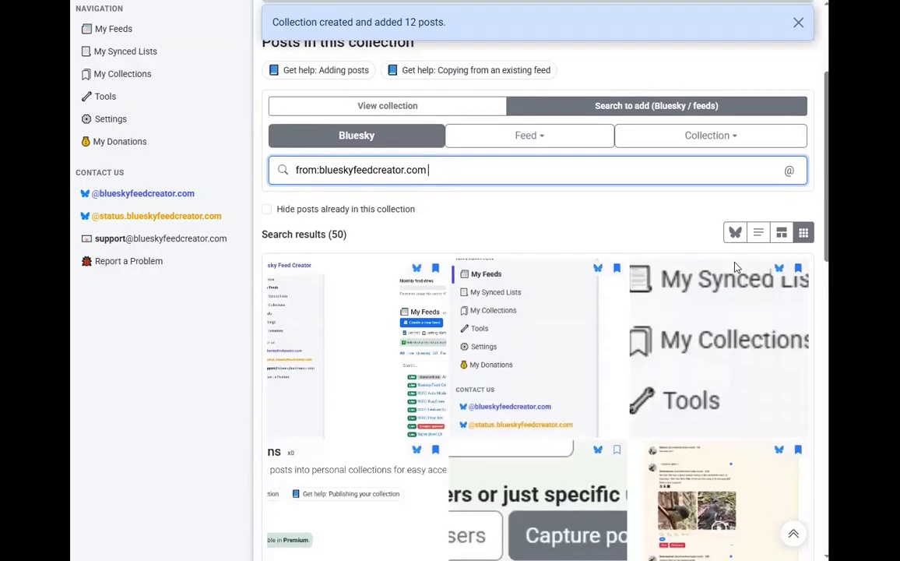
{"action": "scroll", "coordinate": [728, 246], "scroll_direction": "down", "scroll_amount": 8}
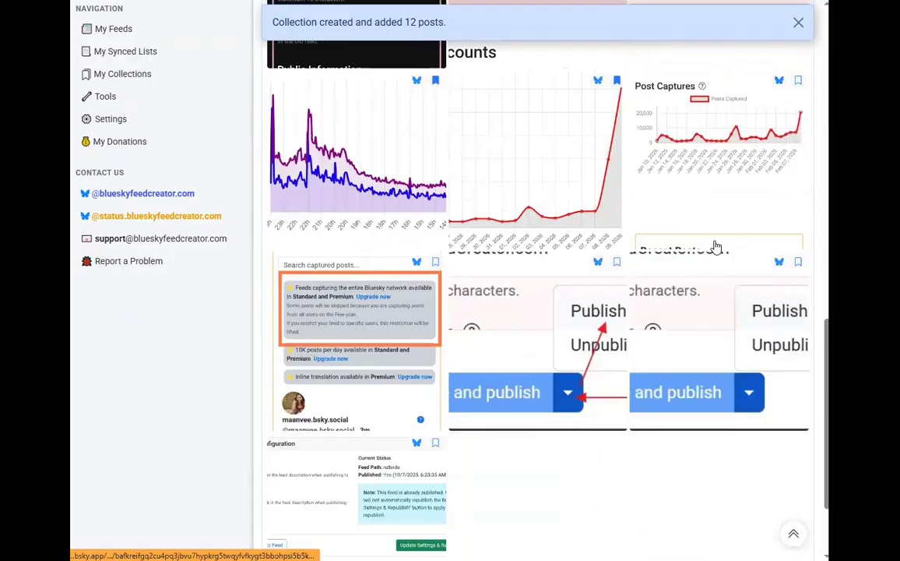
{"action": "scroll", "coordinate": [716, 247], "scroll_direction": "up", "scroll_amount": 12}
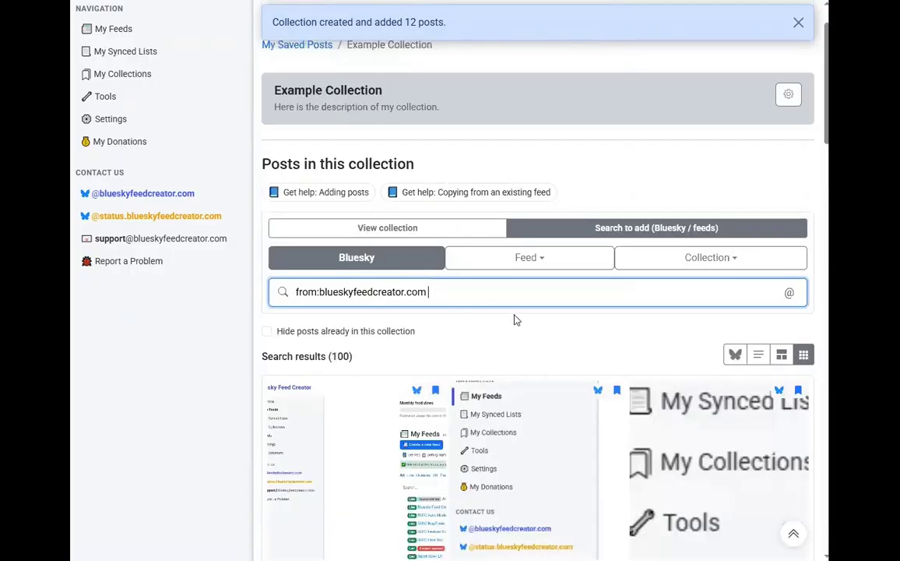
- Replace the search terms with "dahlia tubers" and search Bluesky for posts to add
{"action": "key", "text": "ctrl+a"}
{"action": "key", "text": "BackSpace"}
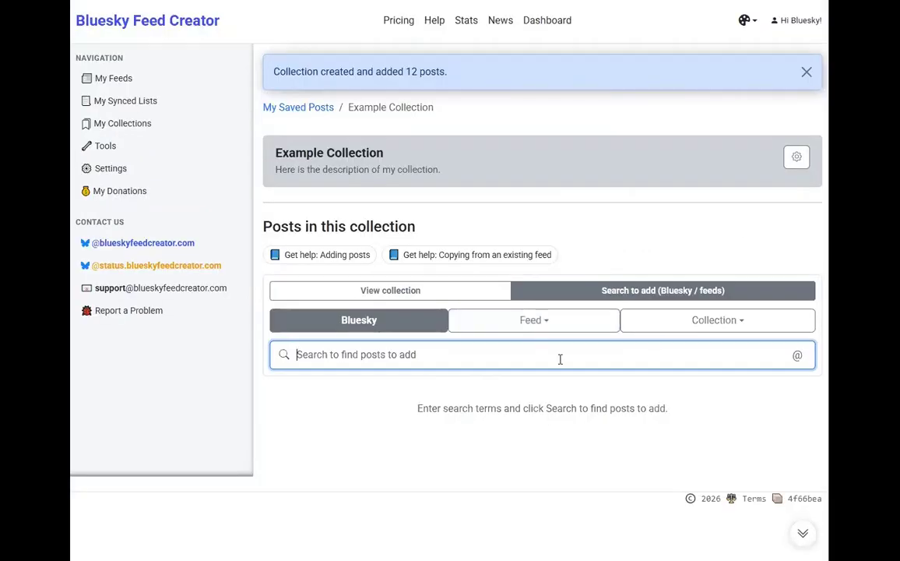
{"action": "type", "text": "dahlia tubers"}
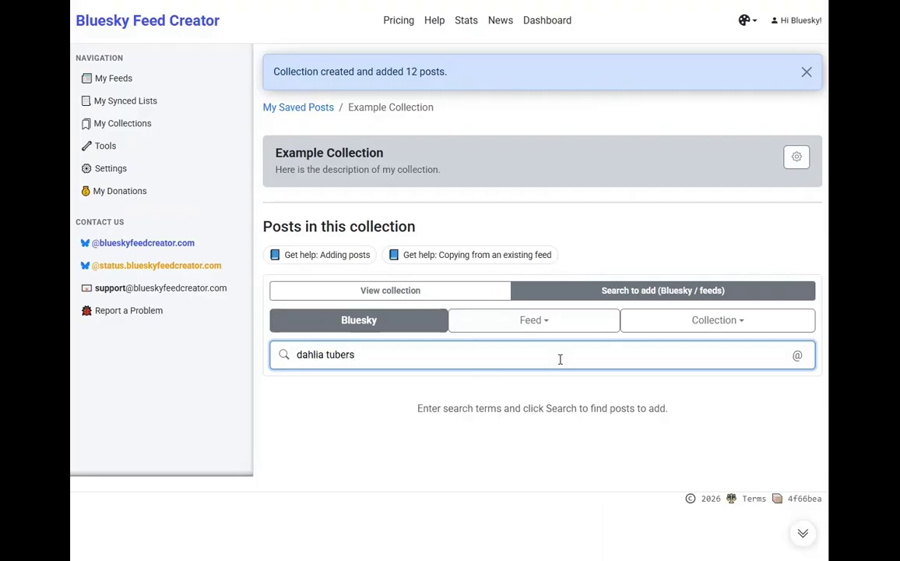
{"action": "key", "text": "Return"}
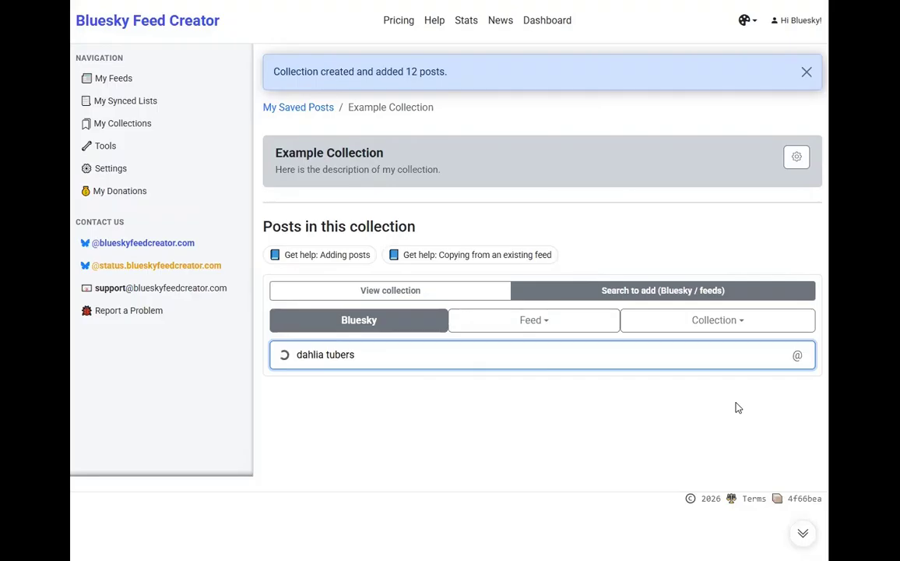
- Browse the dahlia image results and add the post with the single pink, yellow and white dahlia bloom to the collection
{"action": "scroll", "coordinate": [600, 358], "scroll_direction": "down", "scroll_amount": 3}
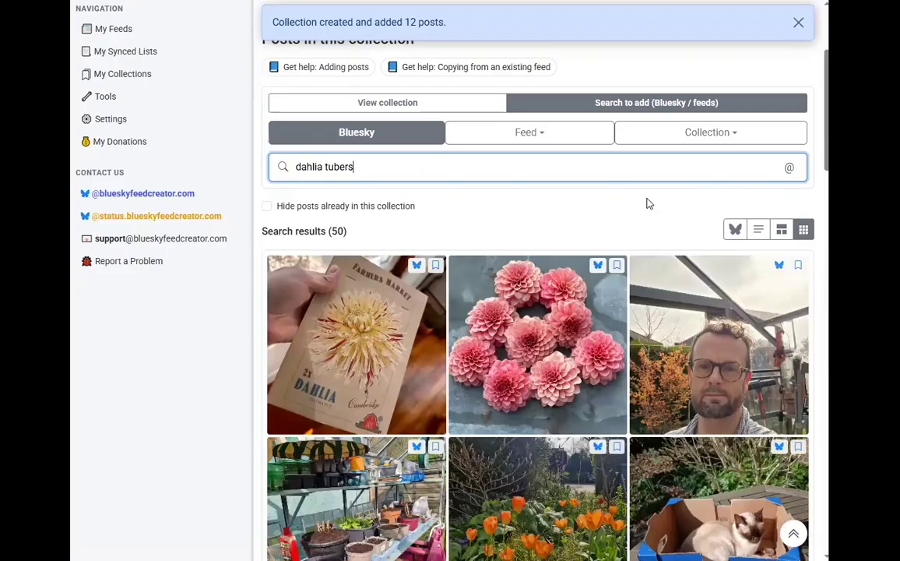
{"action": "scroll", "coordinate": [643, 201], "scroll_direction": "down", "scroll_amount": 1}
{"action": "scroll", "coordinate": [637, 202], "scroll_direction": "down", "scroll_amount": 3}
{"action": "scroll", "coordinate": [637, 204], "scroll_direction": "down", "scroll_amount": 5}
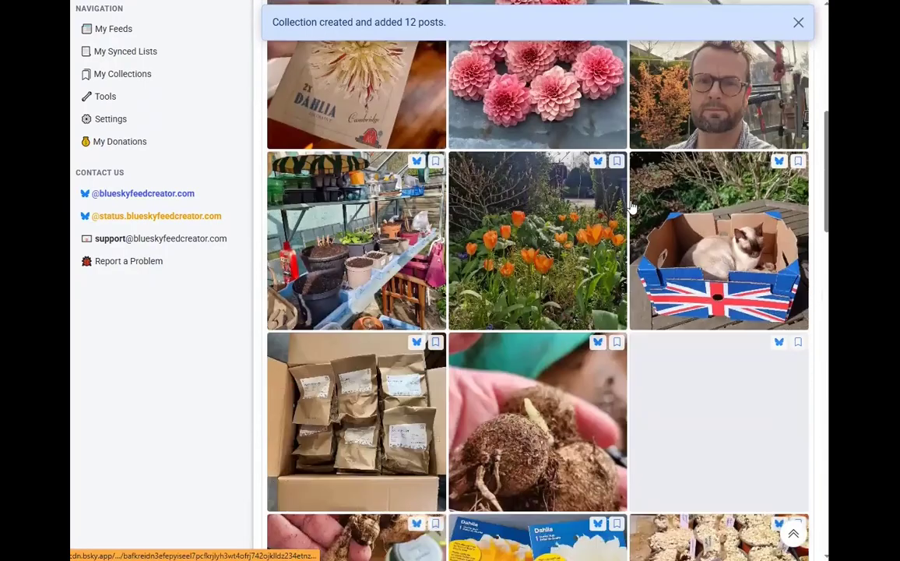
{"action": "scroll", "coordinate": [631, 209], "scroll_direction": "down", "scroll_amount": 3}
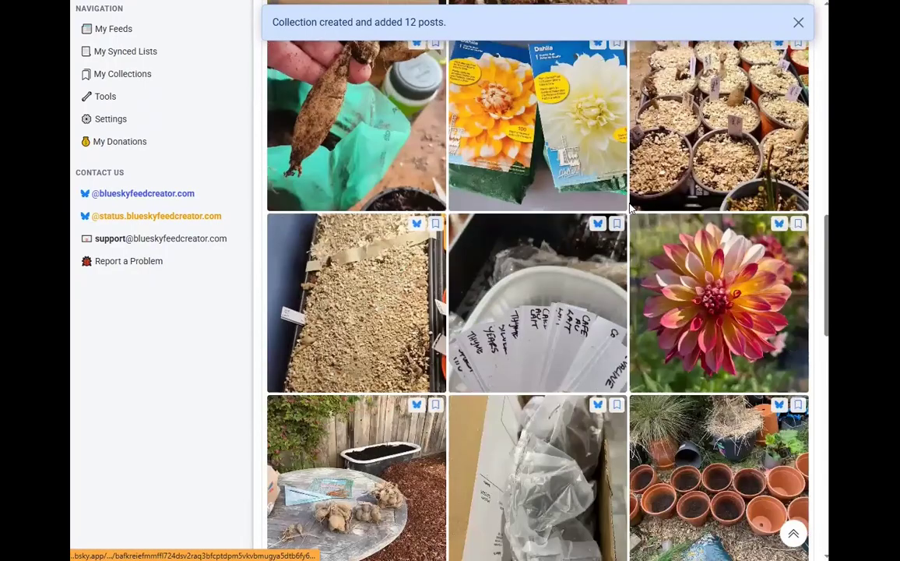
{"action": "scroll", "coordinate": [626, 209], "scroll_direction": "down", "scroll_amount": 3}
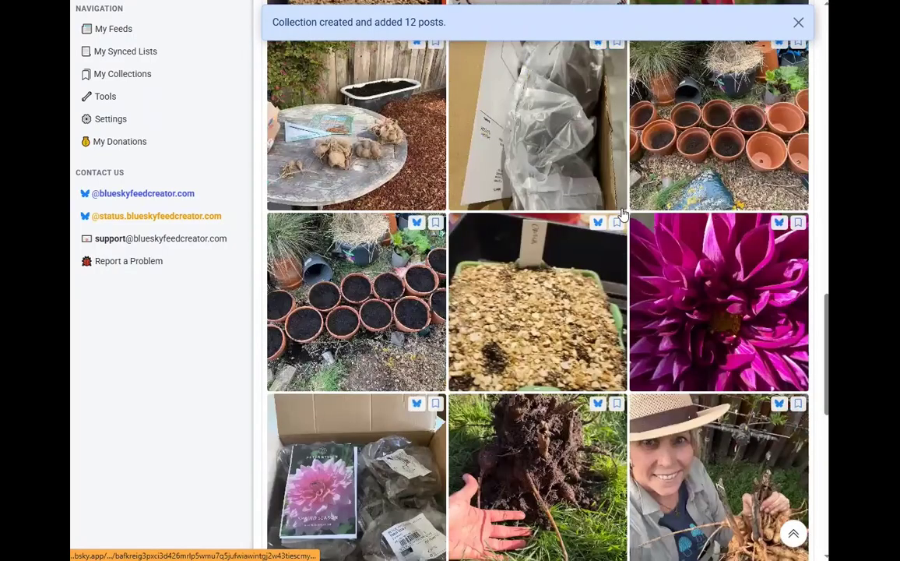
{"action": "scroll", "coordinate": [603, 277], "scroll_direction": "down", "scroll_amount": 6}
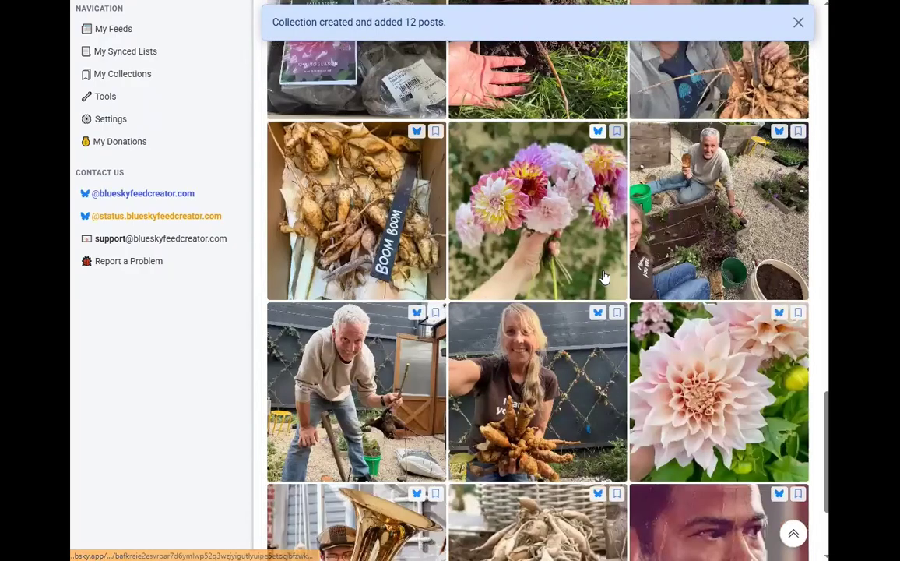
{"action": "scroll", "coordinate": [601, 281], "scroll_direction": "up", "scroll_amount": 5}
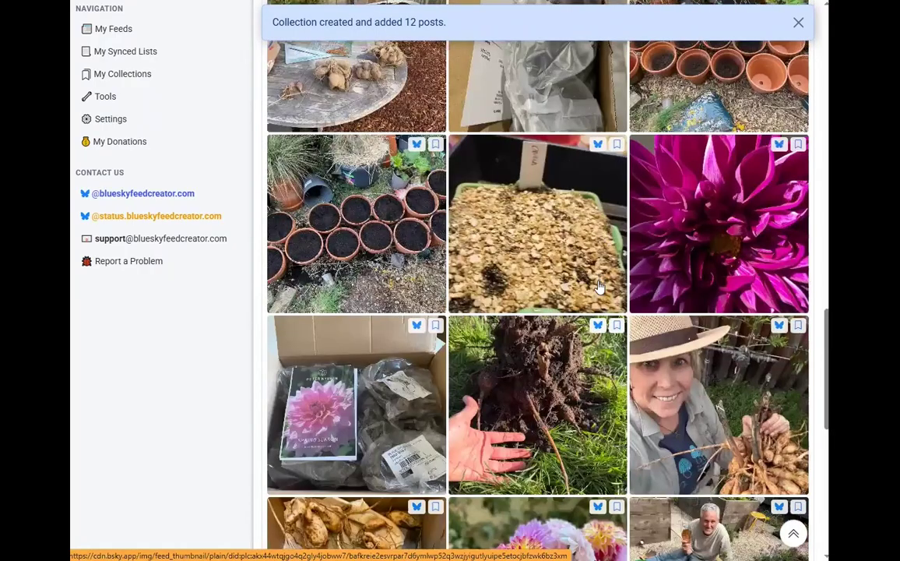
{"action": "scroll", "coordinate": [599, 287], "scroll_direction": "down", "scroll_amount": 5}
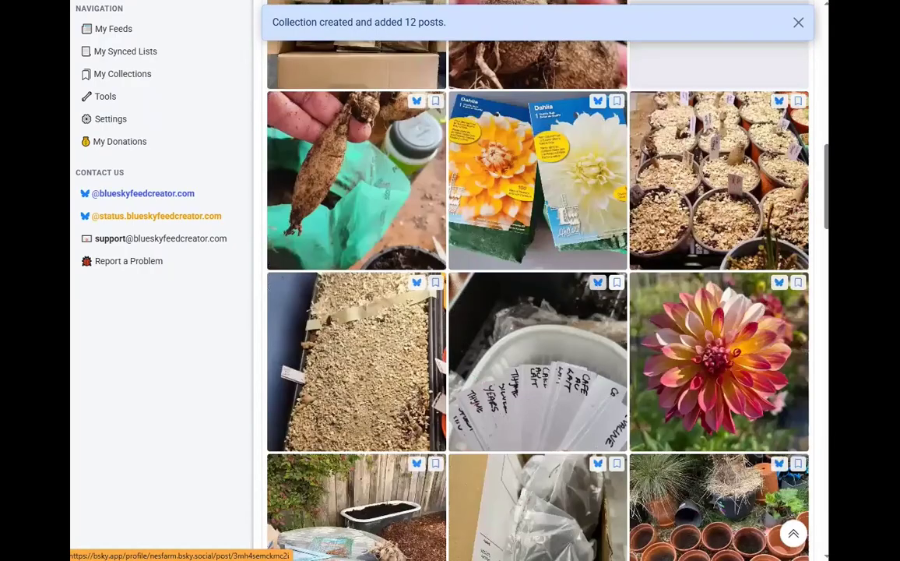
{"action": "left_click", "coordinate": [798, 285]}
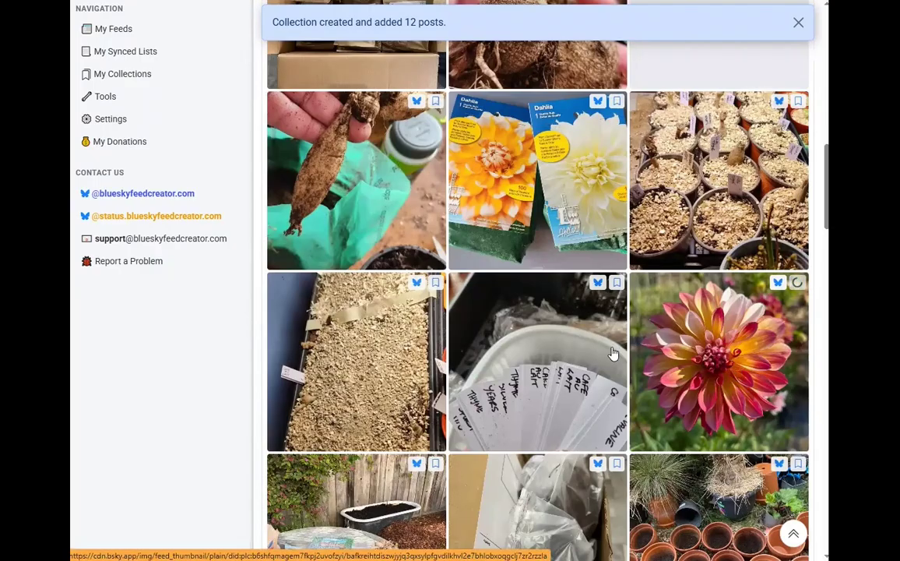
- Add the post showing a group of pink dahlias on grey slate to the collection
{"action": "scroll", "coordinate": [626, 351], "scroll_direction": "down", "scroll_amount": 3}
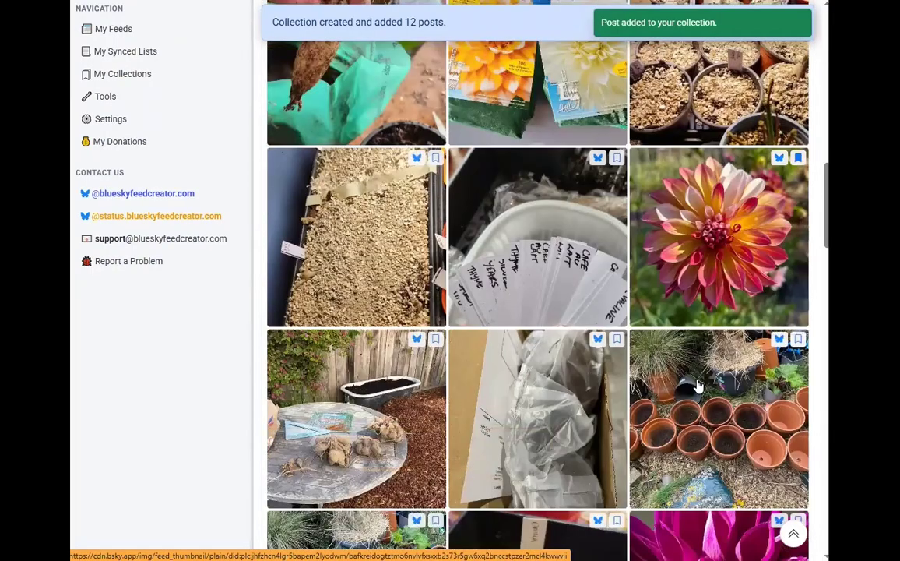
{"action": "scroll", "coordinate": [537, 404], "scroll_direction": "up", "scroll_amount": 5}
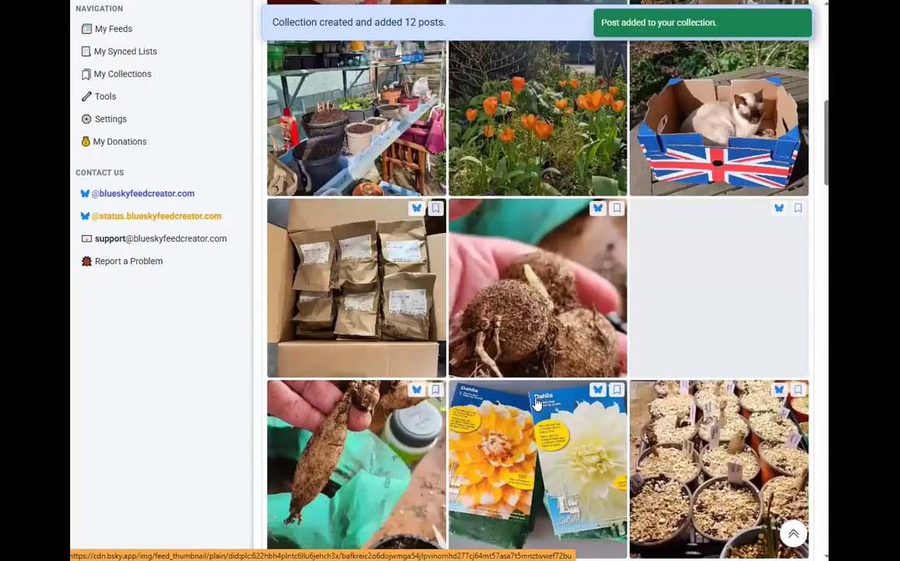
{"action": "scroll", "coordinate": [535, 403], "scroll_direction": "up", "scroll_amount": 5}
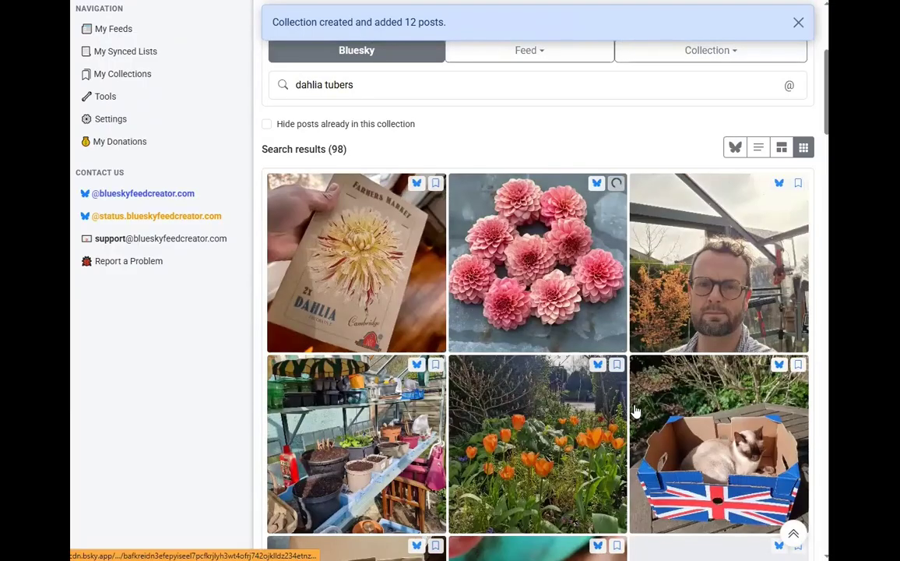
- Display the search results in the Bluesky post layout and add the "Gardening in my pyjamas" post to the collection
{"action": "scroll", "coordinate": [641, 368], "scroll_direction": "up", "scroll_amount": 1}
{"action": "left_click", "coordinate": [751, 211]}
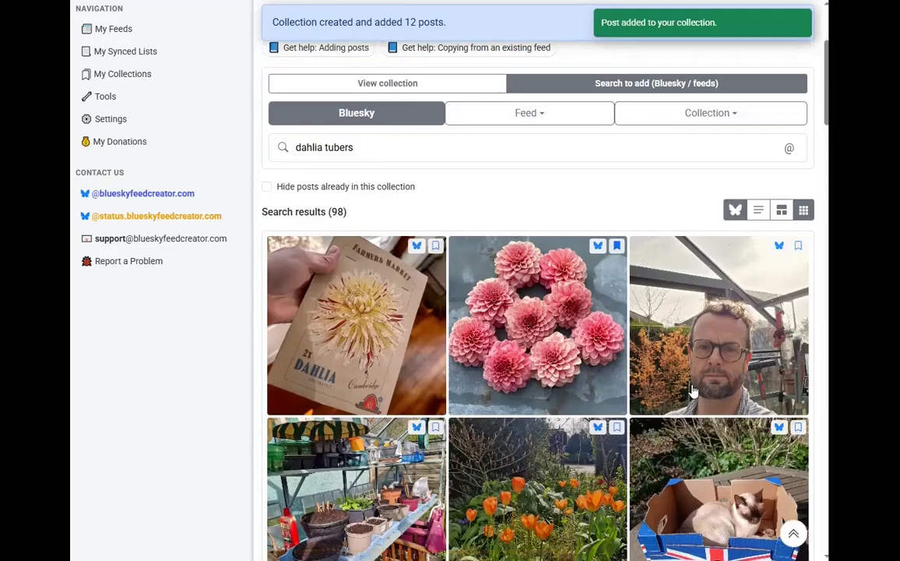
{"action": "scroll", "coordinate": [718, 363], "scroll_direction": "down", "scroll_amount": 5}
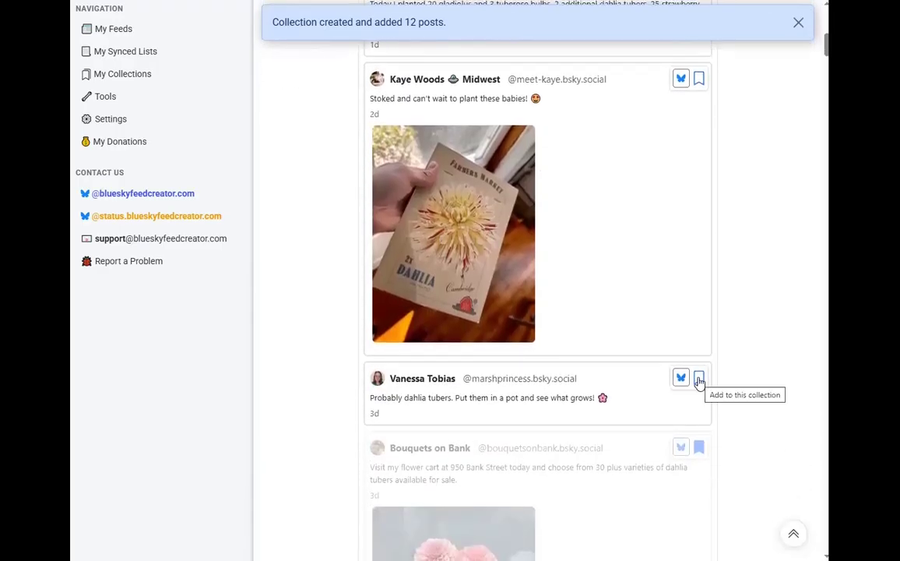
{"action": "scroll", "coordinate": [701, 380], "scroll_direction": "down", "scroll_amount": 2}
{"action": "scroll", "coordinate": [700, 382], "scroll_direction": "down", "scroll_amount": 7}
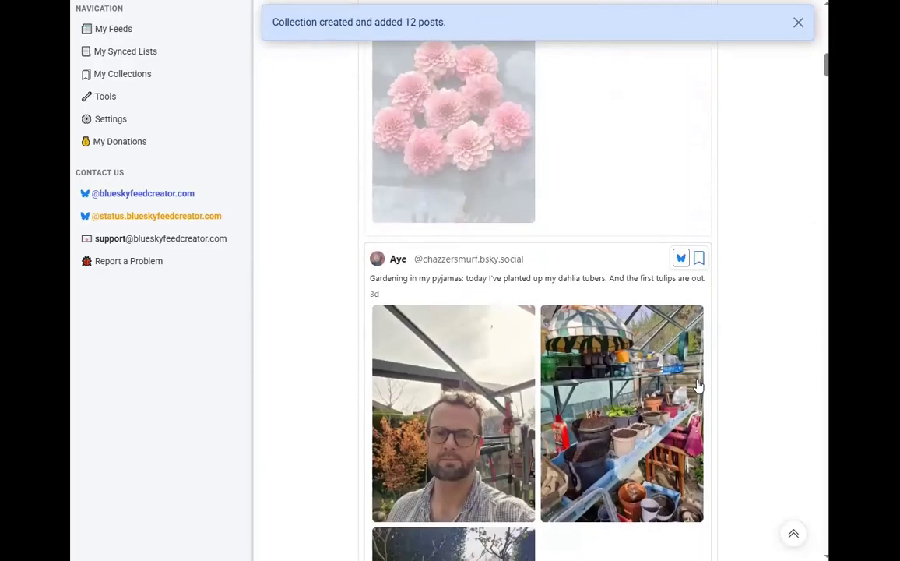
{"action": "scroll", "coordinate": [700, 382], "scroll_direction": "down", "scroll_amount": 4}
{"action": "scroll", "coordinate": [697, 376], "scroll_direction": "up", "scroll_amount": 5}
{"action": "scroll", "coordinate": [694, 371], "scroll_direction": "up", "scroll_amount": 3}
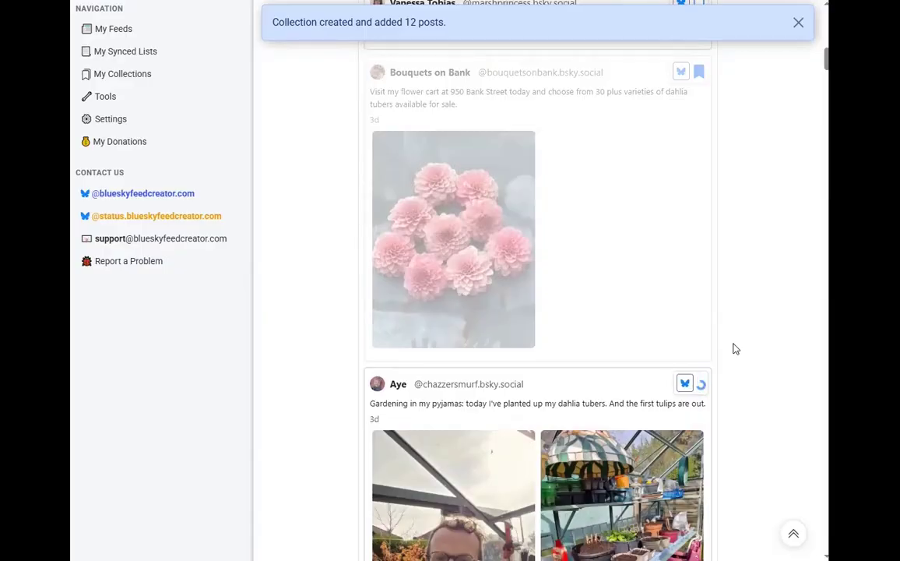
- Open the help guide on adding posts and read through it to the limits and managing sections
{"action": "scroll", "coordinate": [748, 366], "scroll_direction": "up", "scroll_amount": 3}
{"action": "scroll", "coordinate": [749, 379], "scroll_direction": "up", "scroll_amount": 10}
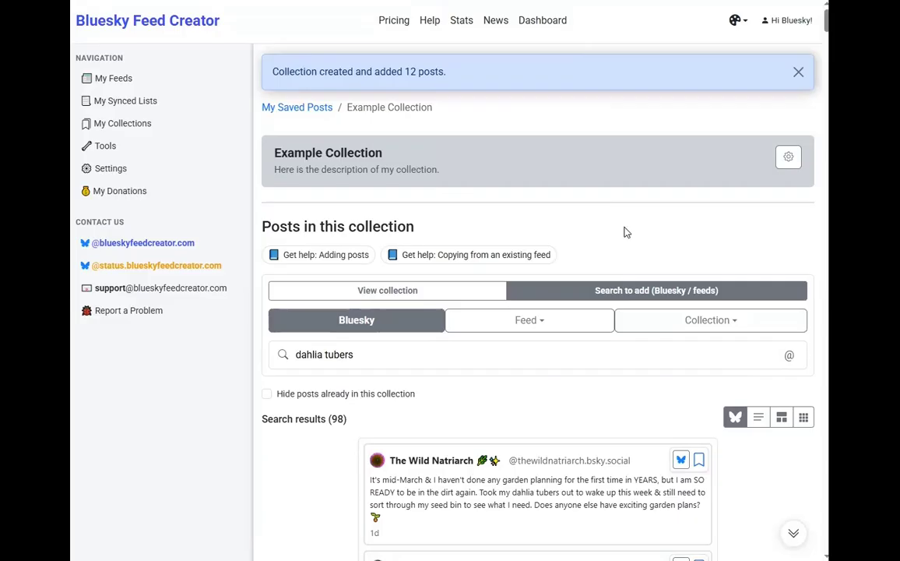
{"action": "left_click", "coordinate": [318, 256]}
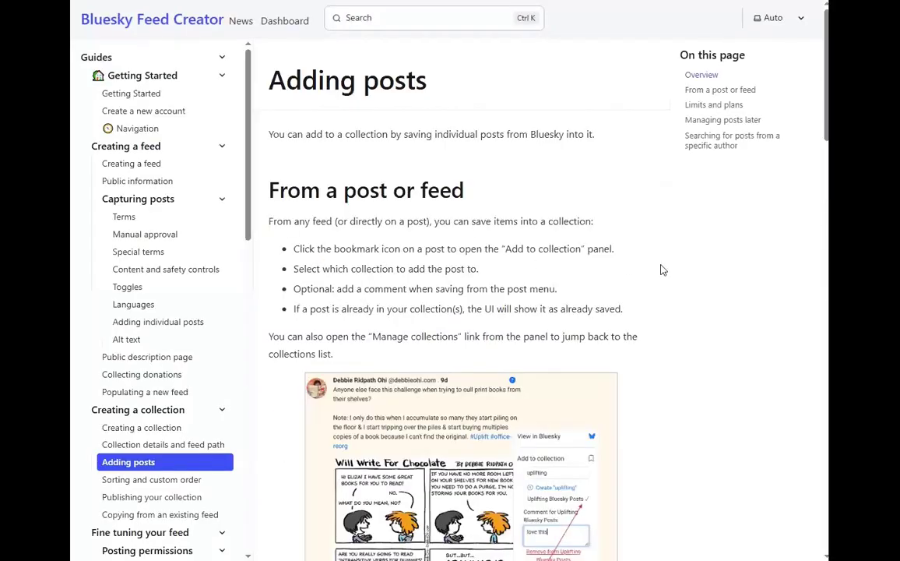
{"action": "scroll", "coordinate": [661, 269], "scroll_direction": "down", "scroll_amount": 6}
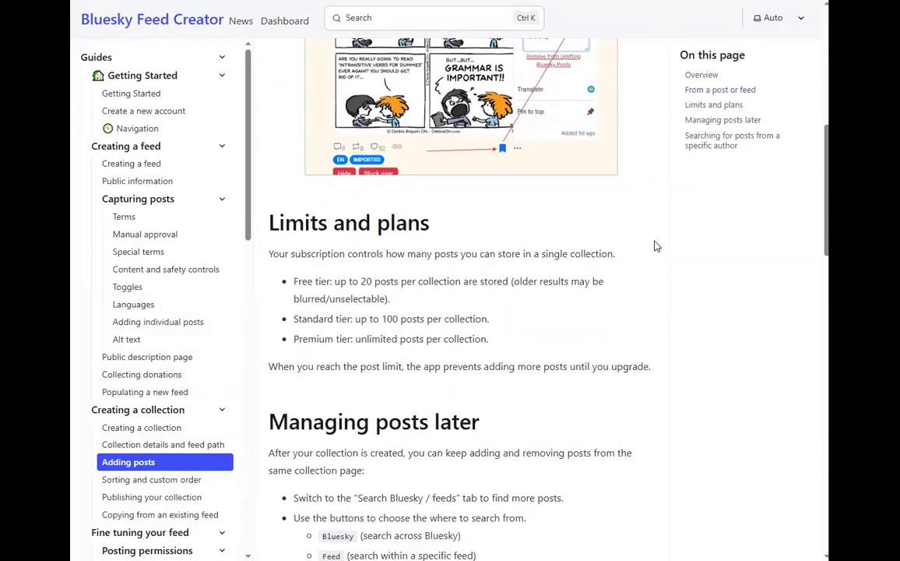
- Read on in the adding posts guide through the sections on limits, plans and managing posts later
{"action": "scroll", "coordinate": [654, 244], "scroll_direction": "down", "scroll_amount": 1}
{"action": "scroll", "coordinate": [652, 240], "scroll_direction": "down", "scroll_amount": 4}
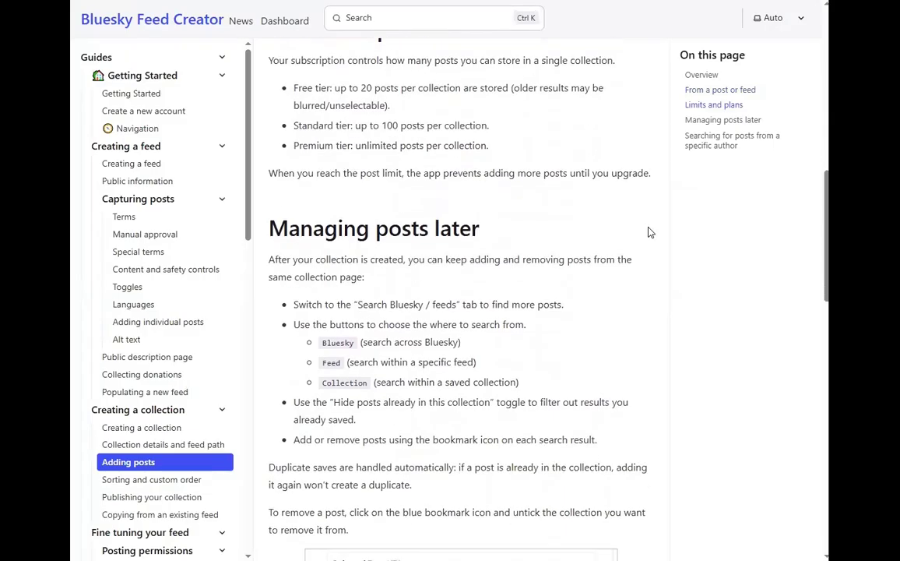
{"action": "scroll", "coordinate": [647, 232], "scroll_direction": "down", "scroll_amount": 1}
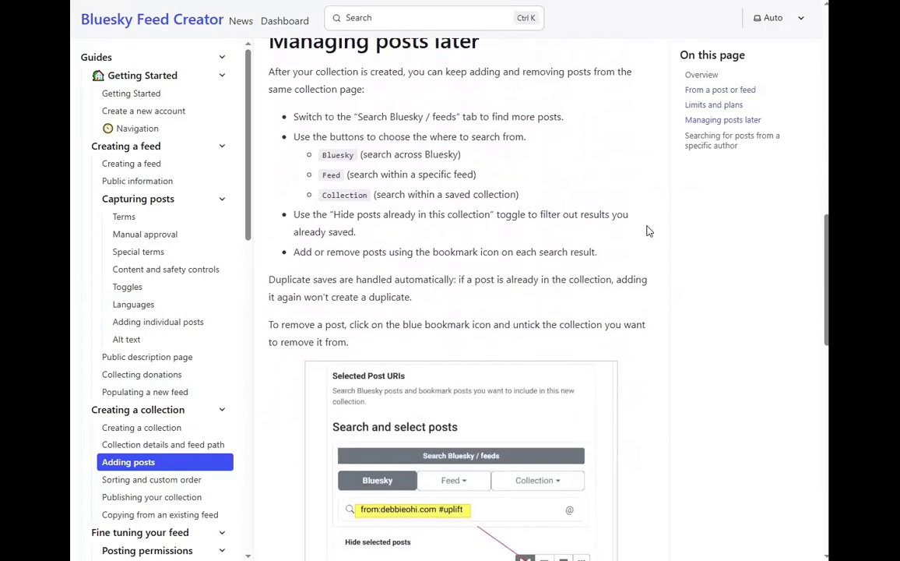
{"action": "scroll", "coordinate": [647, 232], "scroll_direction": "down", "scroll_amount": 2}
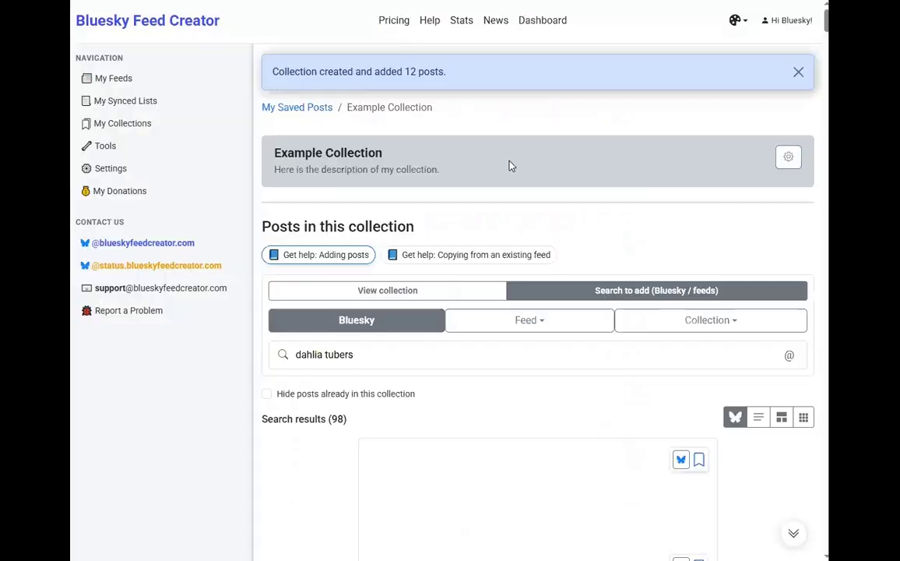
- Open the help guide on copying from an existing feed and read through it to the Copy Existing Feed example images
{"action": "left_click", "coordinate": [473, 257]}
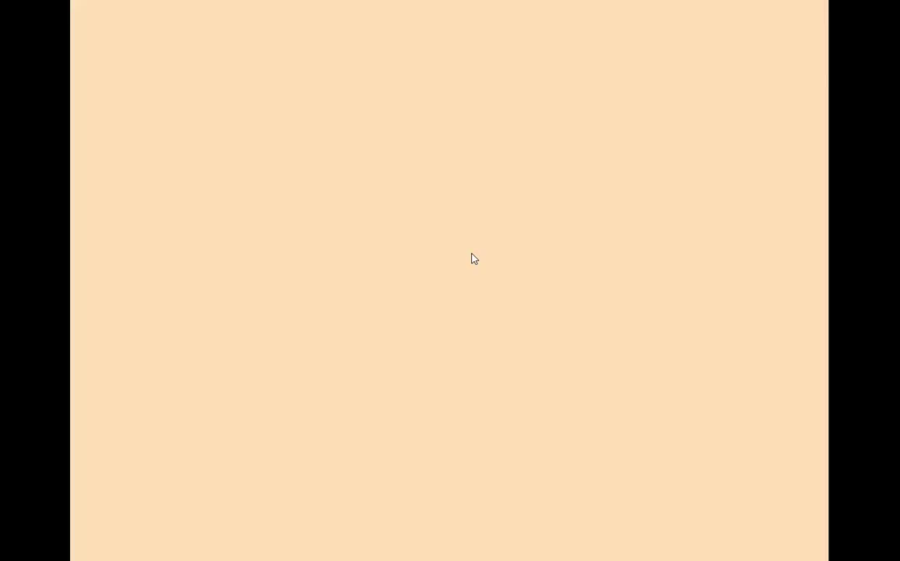
{"action": "scroll", "coordinate": [556, 257], "scroll_direction": "down", "scroll_amount": 4}
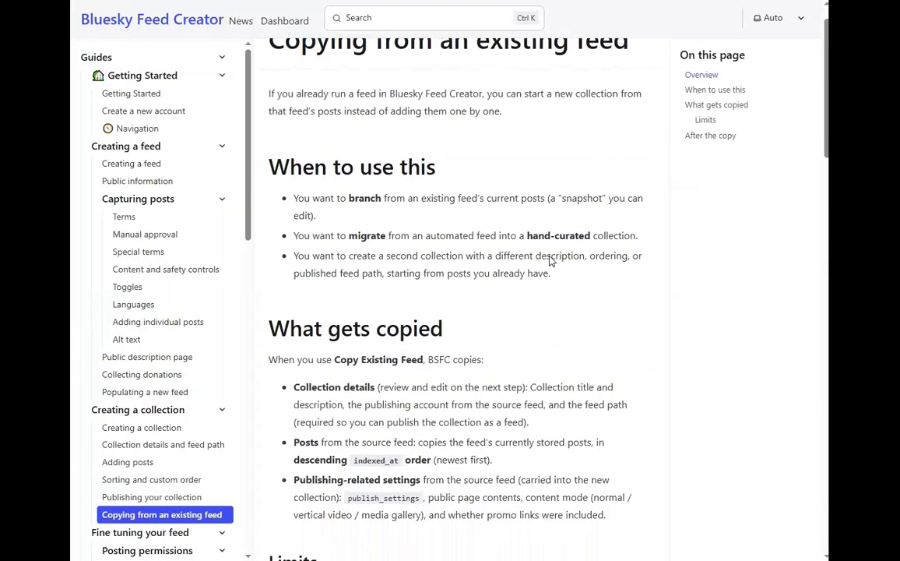
{"action": "scroll", "coordinate": [554, 253], "scroll_direction": "down", "scroll_amount": 5}
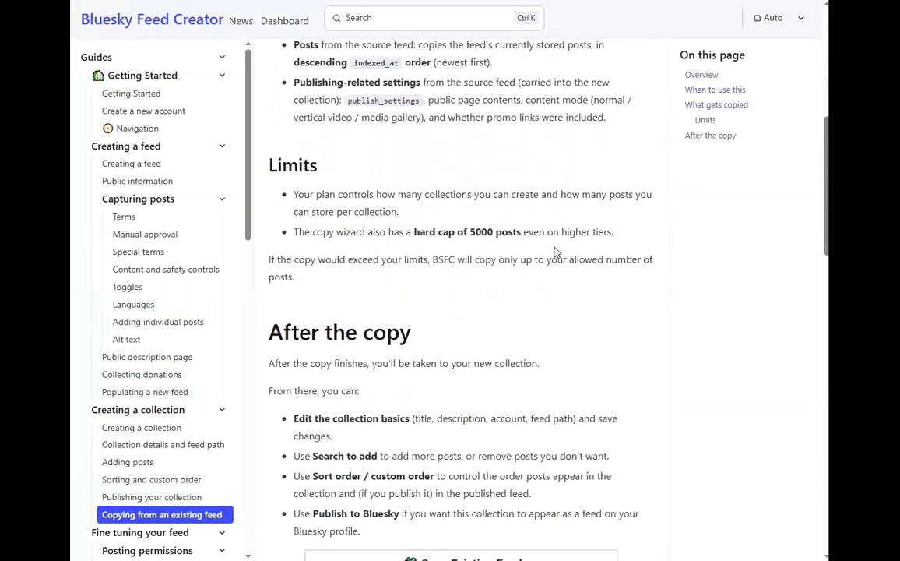
{"action": "scroll", "coordinate": [561, 247], "scroll_direction": "down", "scroll_amount": 7}
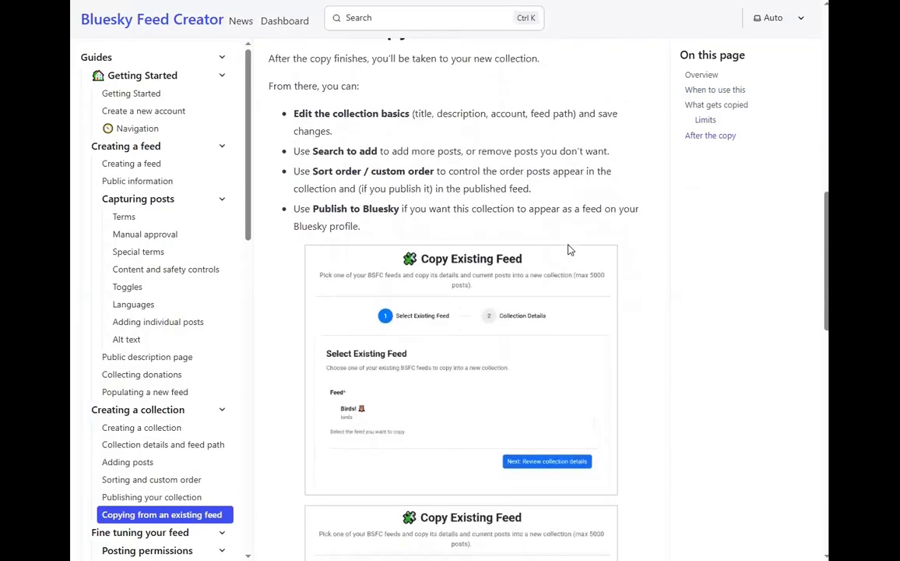
{"action": "scroll", "coordinate": [576, 246], "scroll_direction": "down", "scroll_amount": 2}
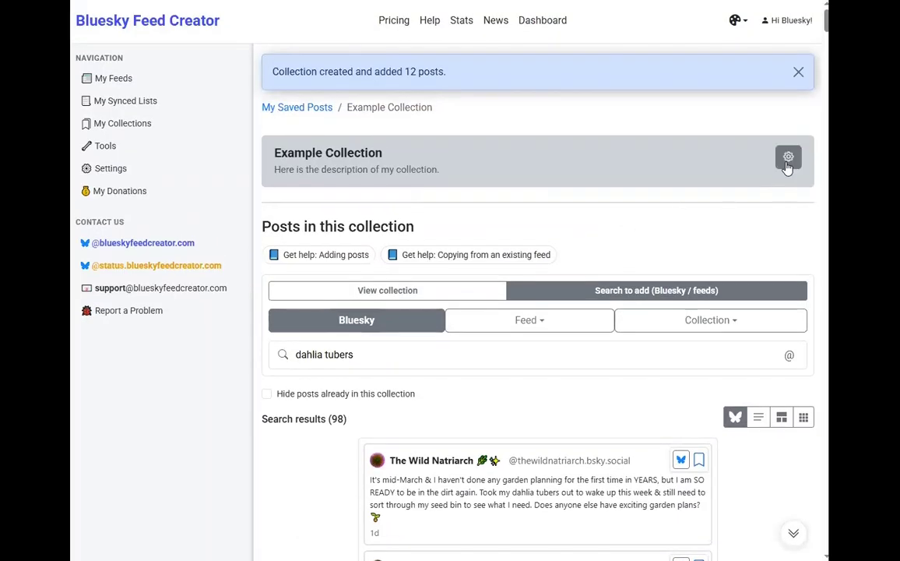
- Open the settings of Example Collection, try the Post date sort order and set it to Custom order
{"action": "left_click", "coordinate": [788, 159]}
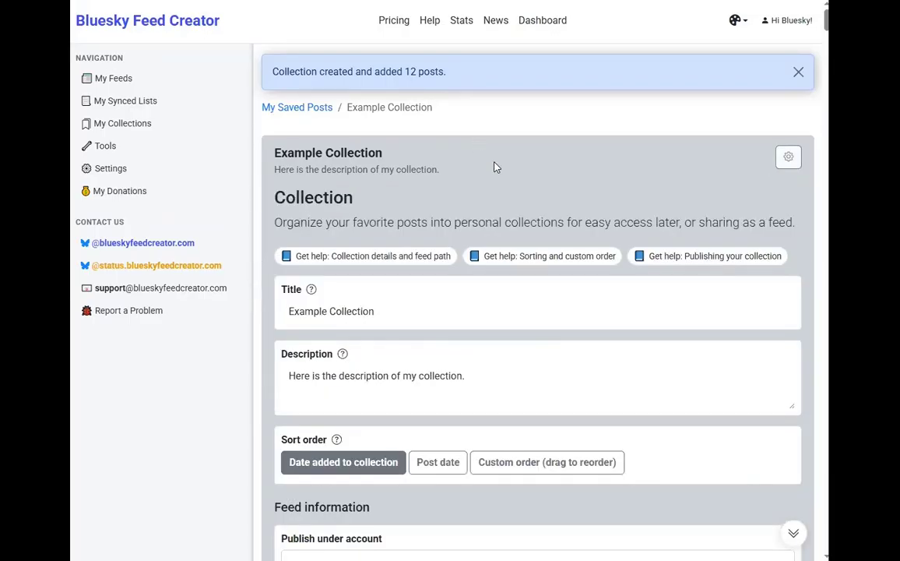
{"action": "scroll", "coordinate": [493, 166], "scroll_direction": "down", "scroll_amount": 1}
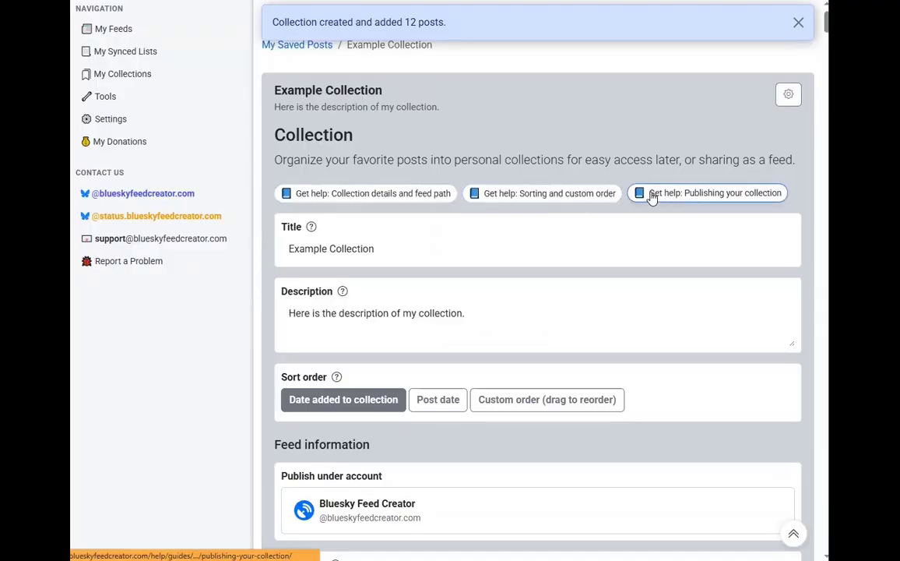
{"action": "scroll", "coordinate": [438, 199], "scroll_direction": "down", "scroll_amount": 2}
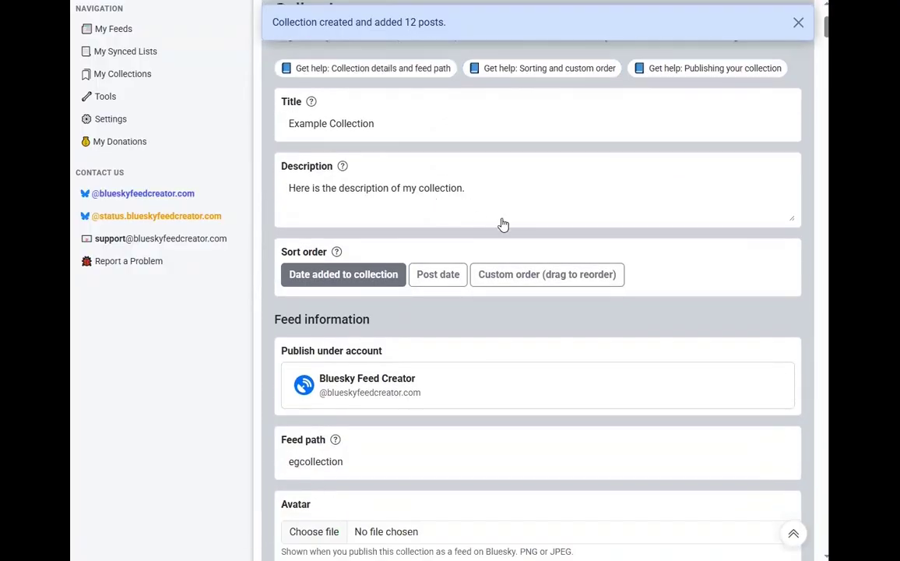
{"action": "scroll", "coordinate": [503, 224], "scroll_direction": "down", "scroll_amount": 1}
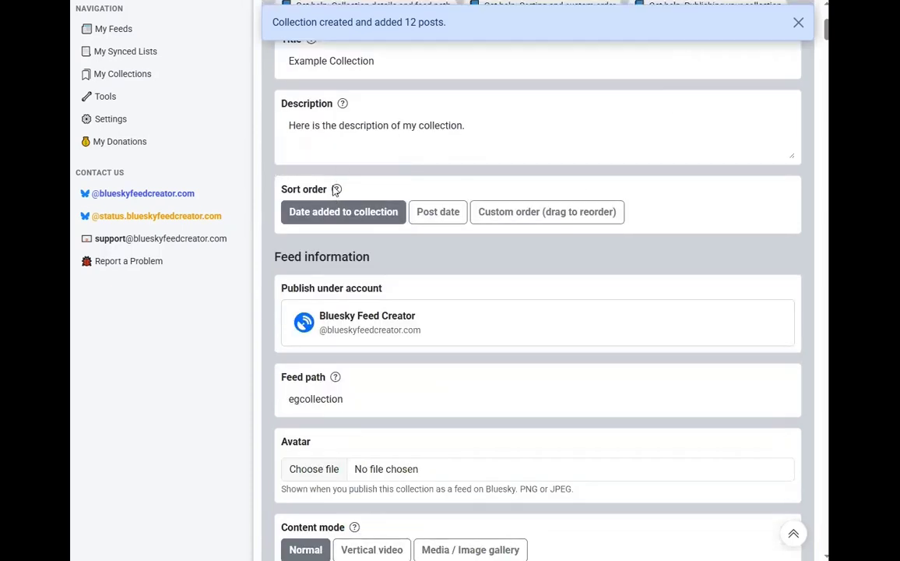
{"action": "mouse_move", "coordinate": [337, 191]}
{"action": "left_click", "coordinate": [439, 214]}
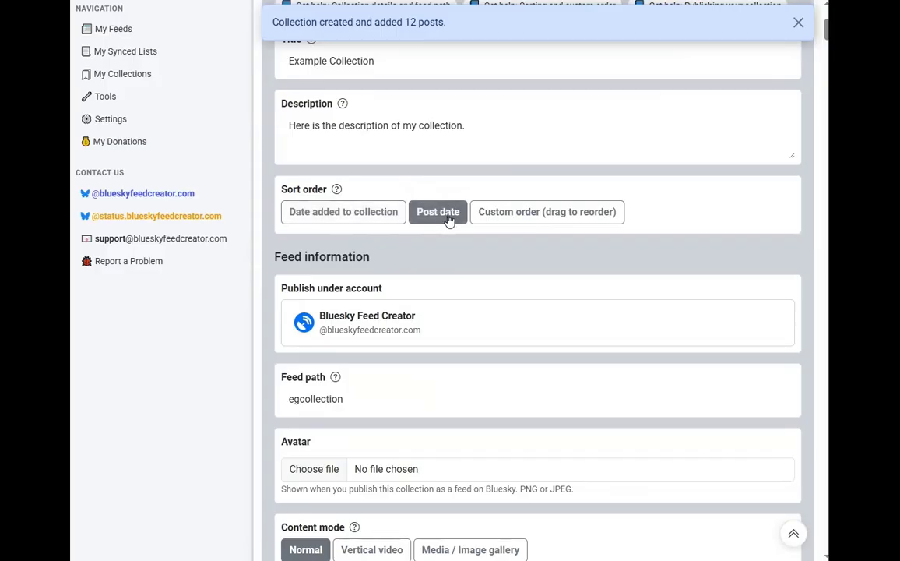
{"action": "left_click", "coordinate": [604, 221]}
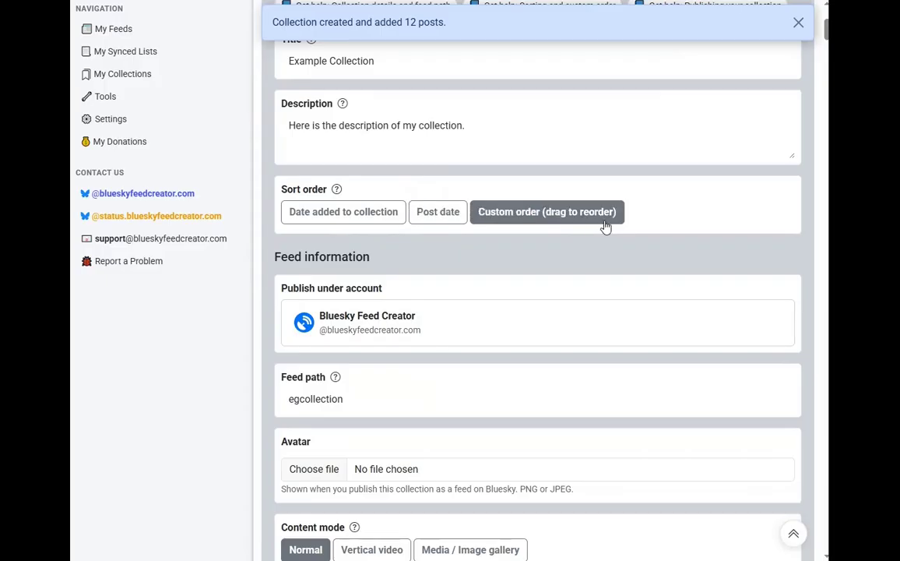
- Review the avatar and content mode options in the collection's settings and open its Bluesky publish settings
{"action": "scroll", "coordinate": [606, 226], "scroll_direction": "down", "scroll_amount": 1}
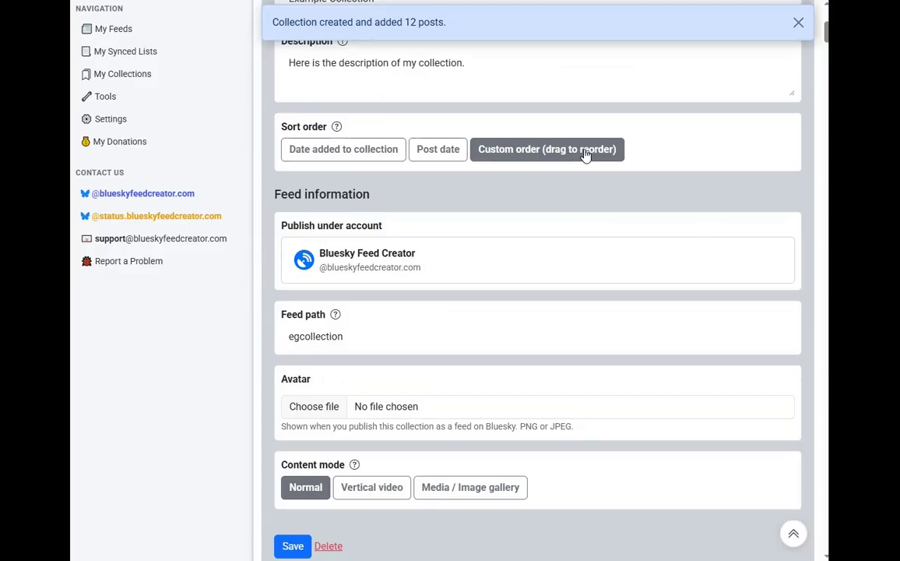
{"action": "scroll", "coordinate": [580, 154], "scroll_direction": "down", "scroll_amount": 1}
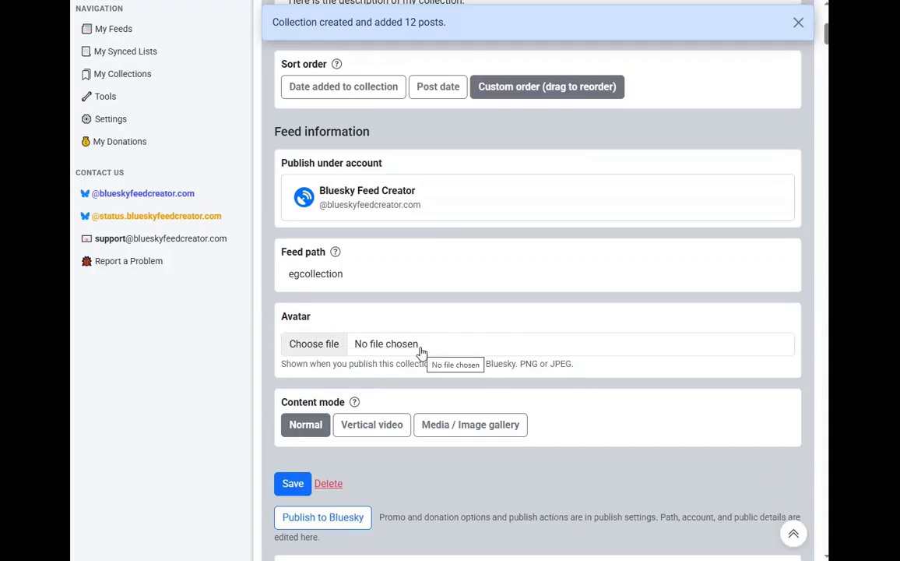
{"action": "scroll", "coordinate": [425, 348], "scroll_direction": "down", "scroll_amount": 2}
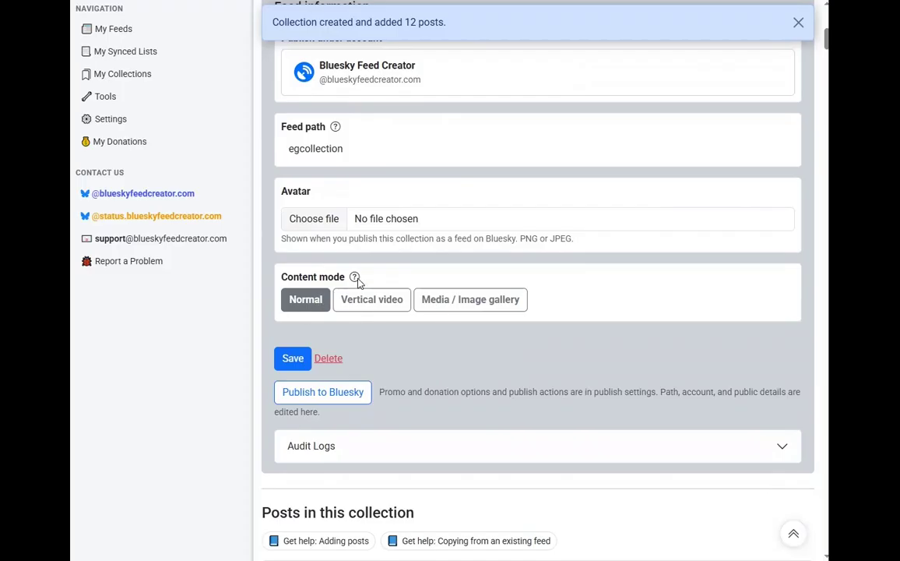
{"action": "mouse_move", "coordinate": [356, 279]}
{"action": "scroll", "coordinate": [496, 306], "scroll_direction": "down", "scroll_amount": 1}
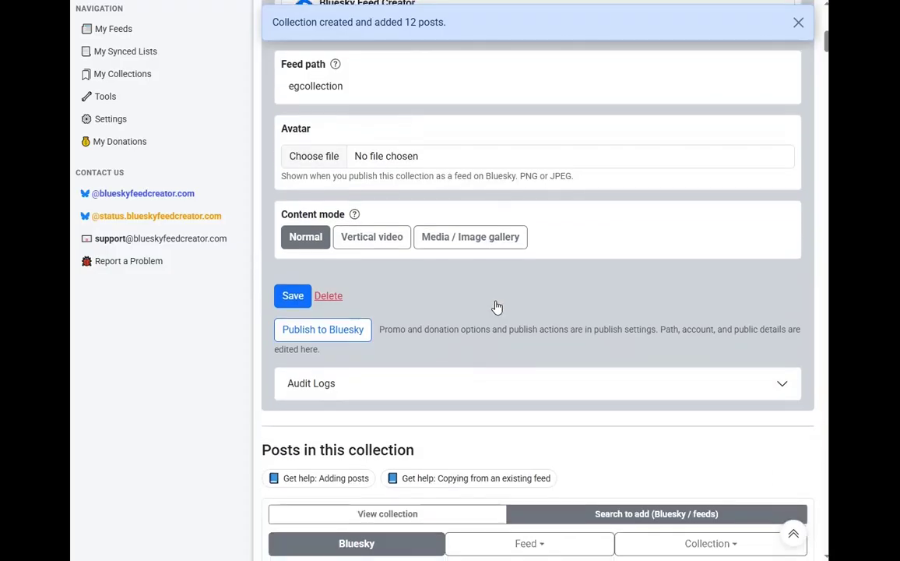
{"action": "left_click", "coordinate": [357, 330]}
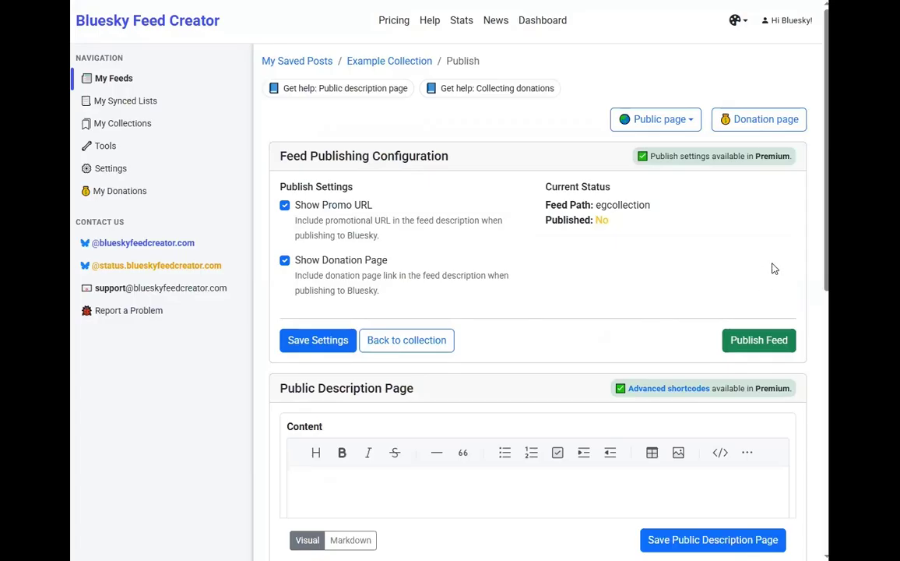
- Publish the collection as a feed to Bluesky with Show Promo URL and Show Donation Page enabled
{"action": "left_click", "coordinate": [286, 206]}
{"action": "left_click", "coordinate": [284, 262]}
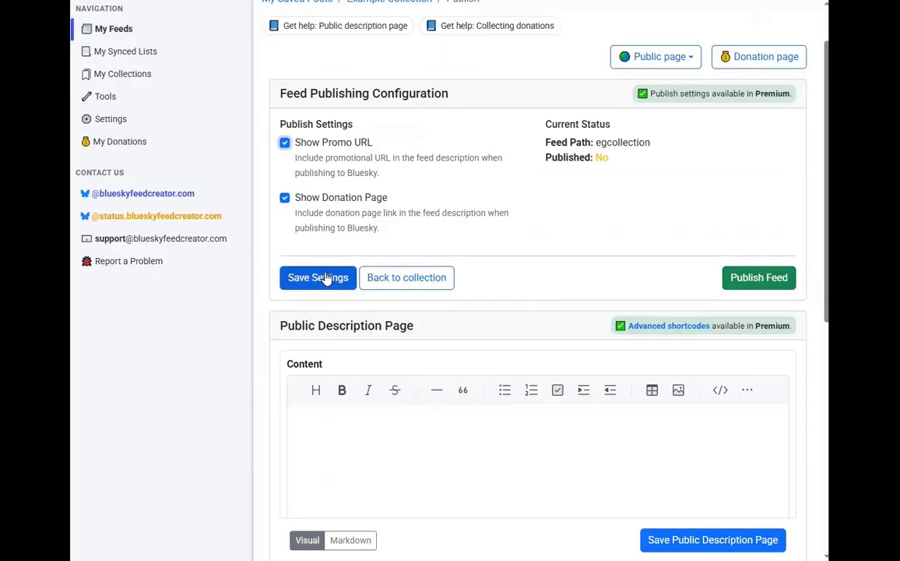
{"action": "left_click", "coordinate": [320, 278]}
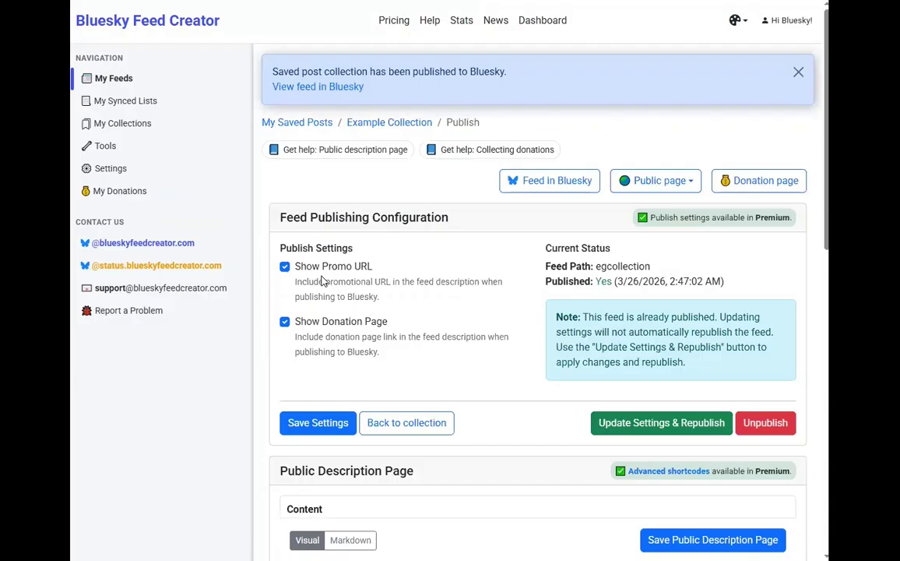
- Look over the public description page editor and place the cursor in its content area
{"action": "scroll", "coordinate": [436, 299], "scroll_direction": "down", "scroll_amount": 2}
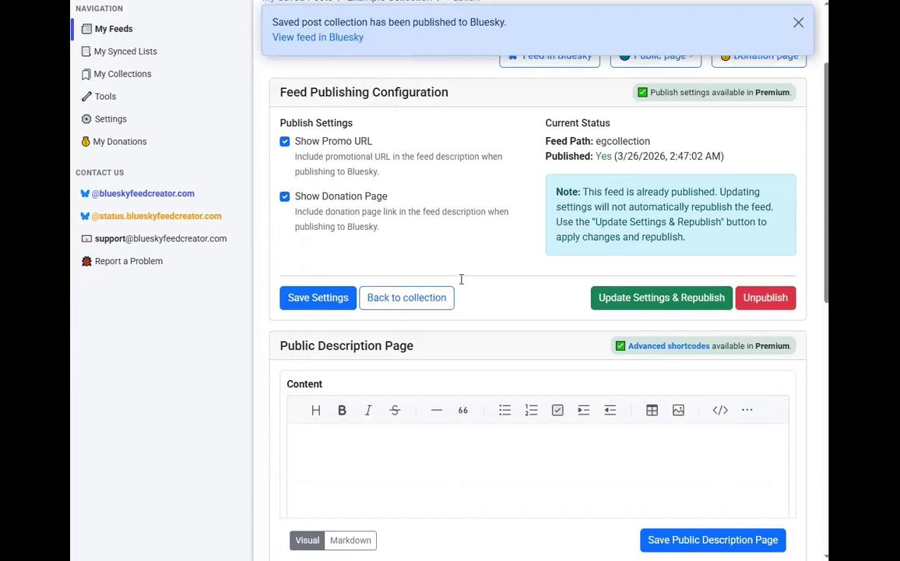
{"action": "scroll", "coordinate": [461, 276], "scroll_direction": "down", "scroll_amount": 2}
{"action": "scroll", "coordinate": [481, 239], "scroll_direction": "up", "scroll_amount": 2}
{"action": "scroll", "coordinate": [344, 388], "scroll_direction": "down", "scroll_amount": 1}
{"action": "left_click", "coordinate": [559, 388]}
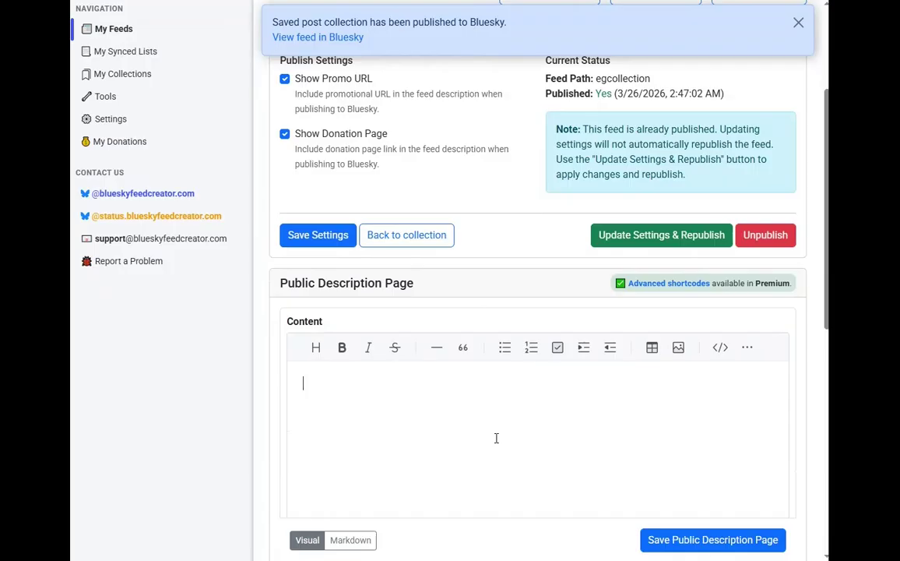
- Open the published Example Collection feed in Bluesky and browse its posts from the dahlia images down to the dark theme post
{"action": "scroll", "coordinate": [538, 347], "scroll_direction": "up", "scroll_amount": 3}
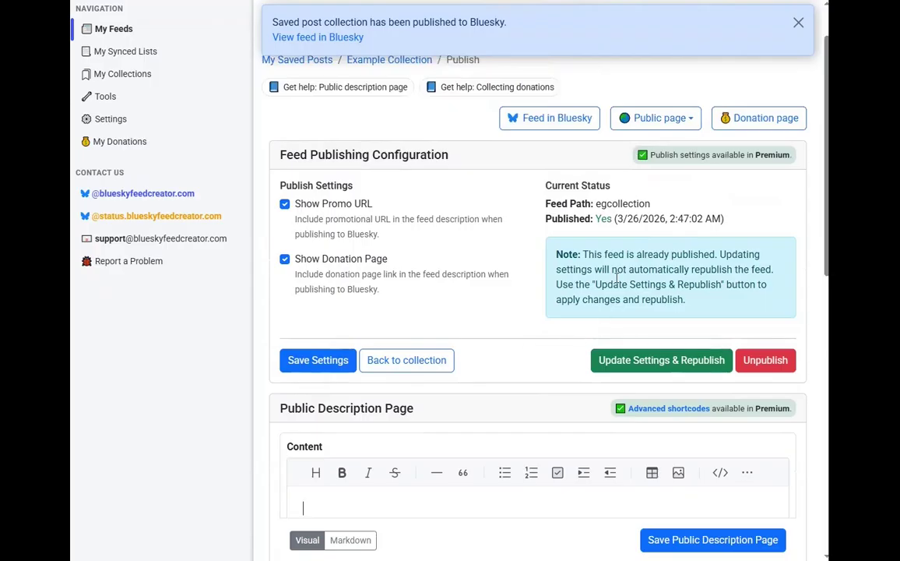
{"action": "left_click", "coordinate": [537, 123]}
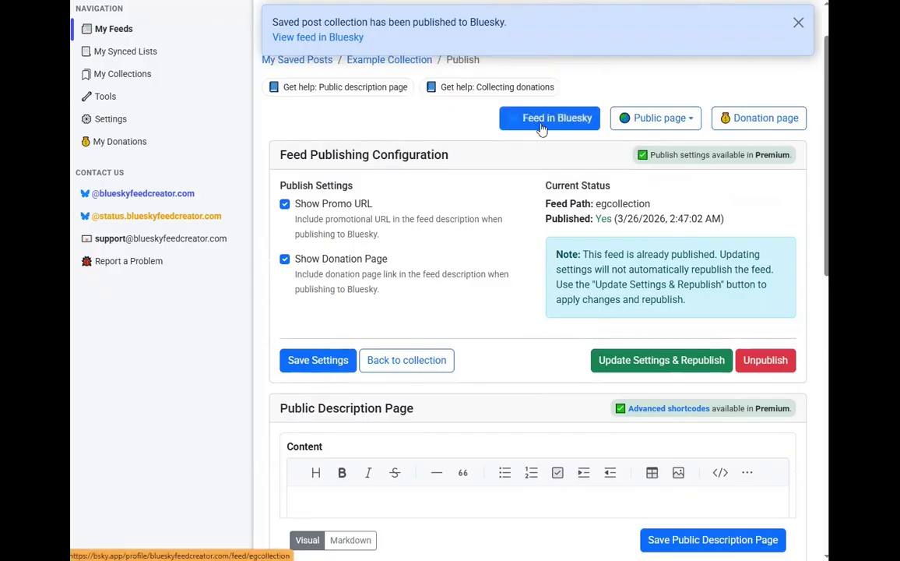
{"action": "left_click", "coordinate": [445, 361]}
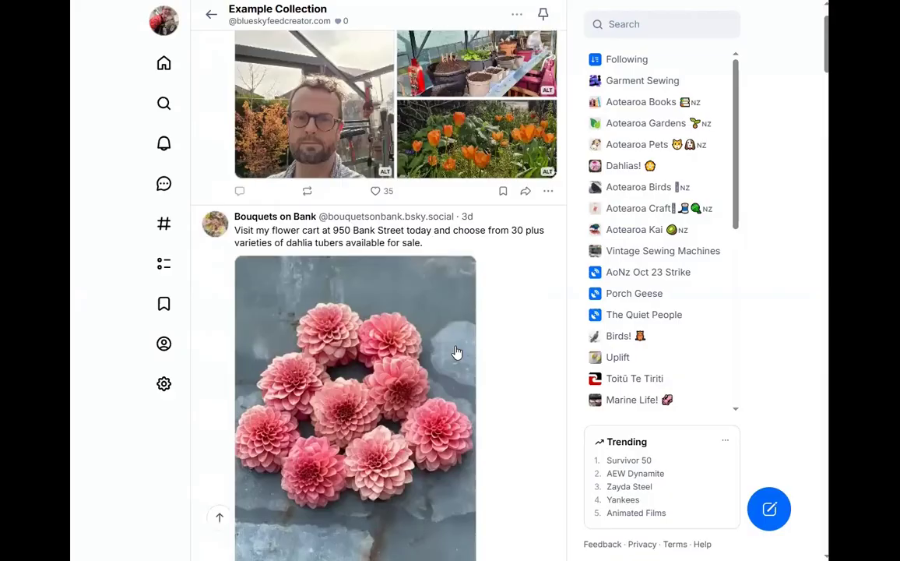
{"action": "scroll", "coordinate": [457, 353], "scroll_direction": "down", "scroll_amount": 8}
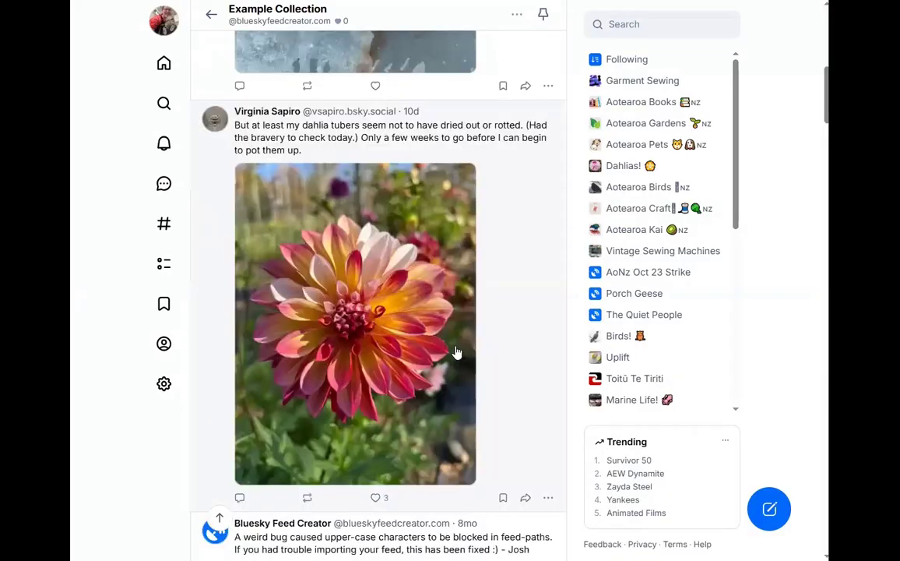
{"action": "scroll", "coordinate": [457, 353], "scroll_direction": "up", "scroll_amount": 5}
{"action": "scroll", "coordinate": [443, 352], "scroll_direction": "down", "scroll_amount": 8}
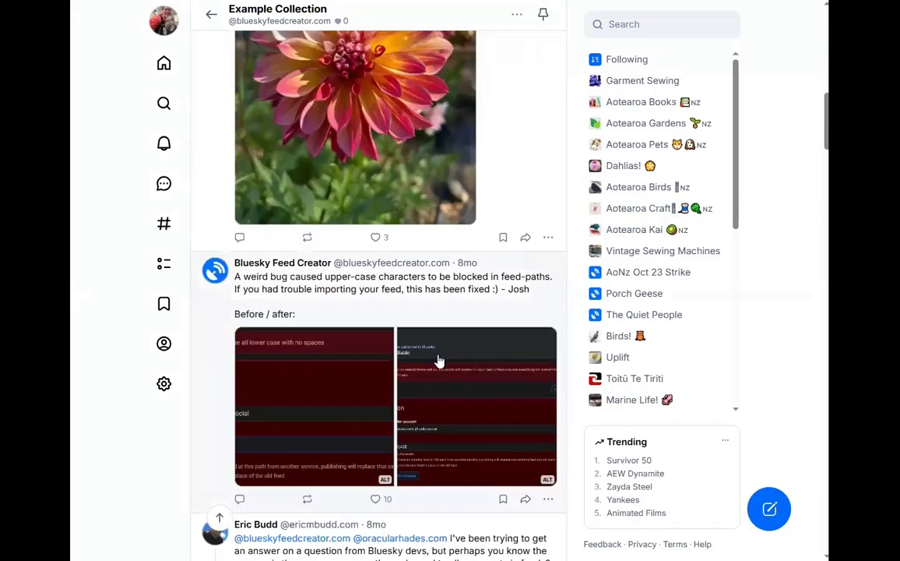
{"action": "scroll", "coordinate": [440, 361], "scroll_direction": "down", "scroll_amount": 5}
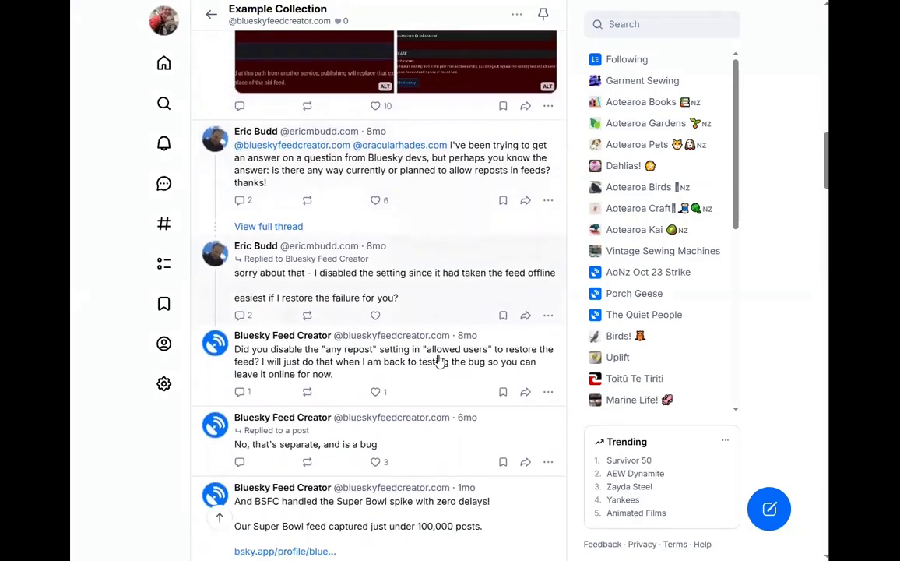
{"action": "scroll", "coordinate": [440, 360], "scroll_direction": "down", "scroll_amount": 7}
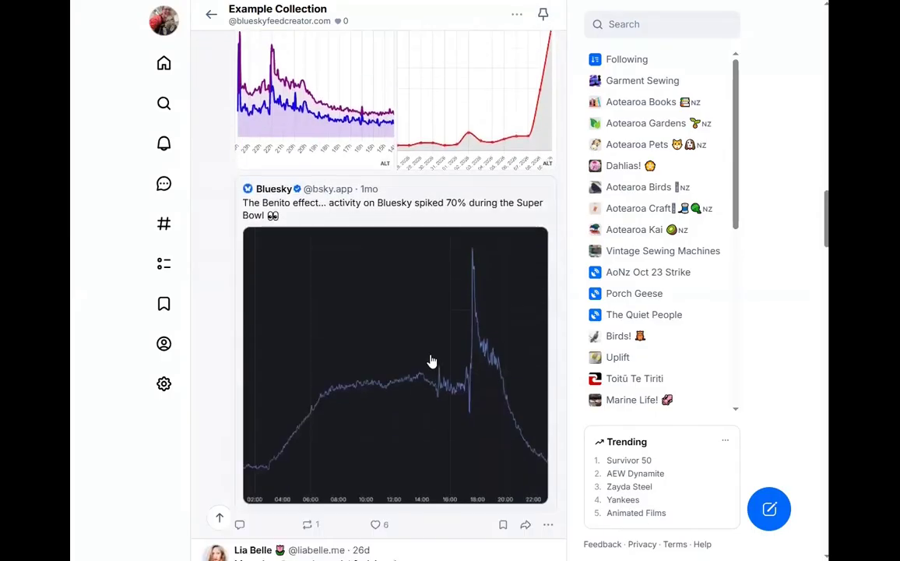
{"action": "scroll", "coordinate": [432, 362], "scroll_direction": "down", "scroll_amount": 6}
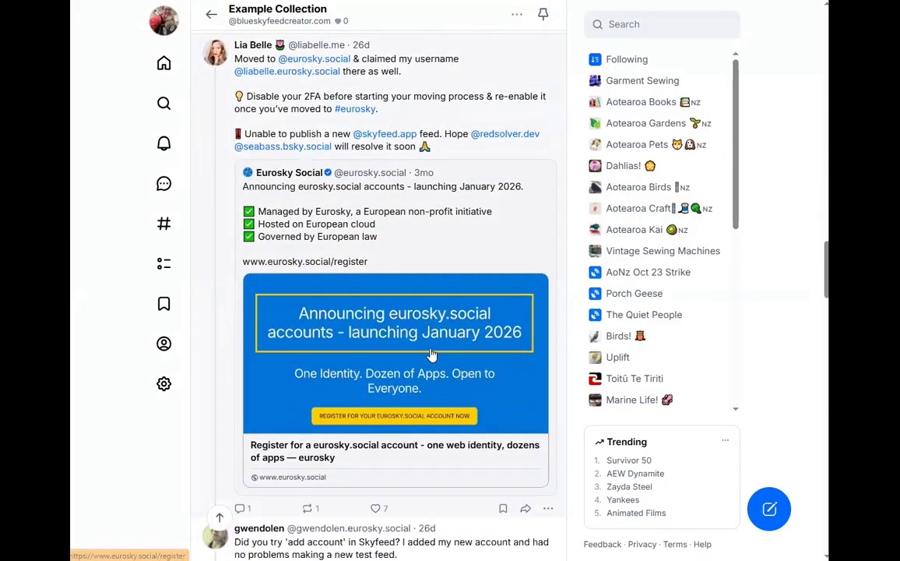
{"action": "scroll", "coordinate": [432, 355], "scroll_direction": "down", "scroll_amount": 5}
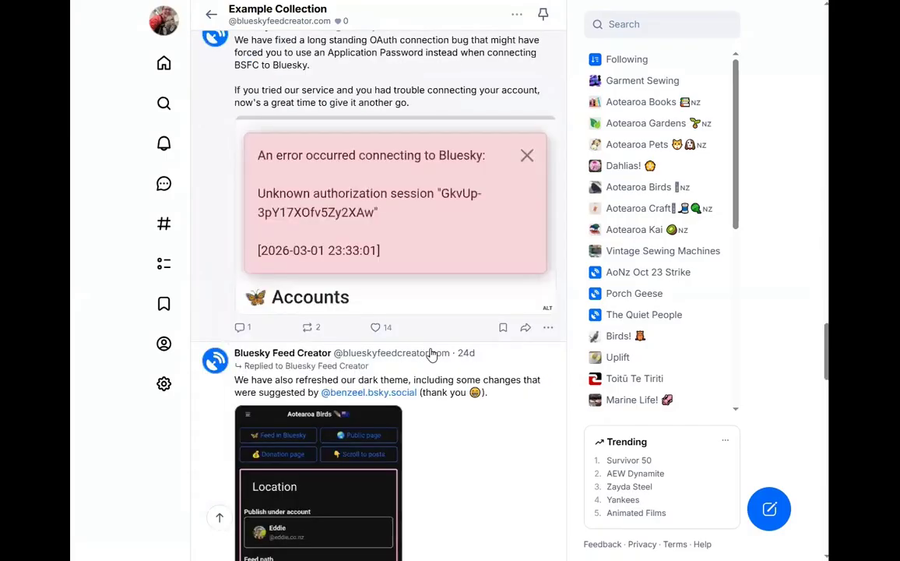
{"action": "scroll", "coordinate": [430, 352], "scroll_direction": "down", "scroll_amount": 5}
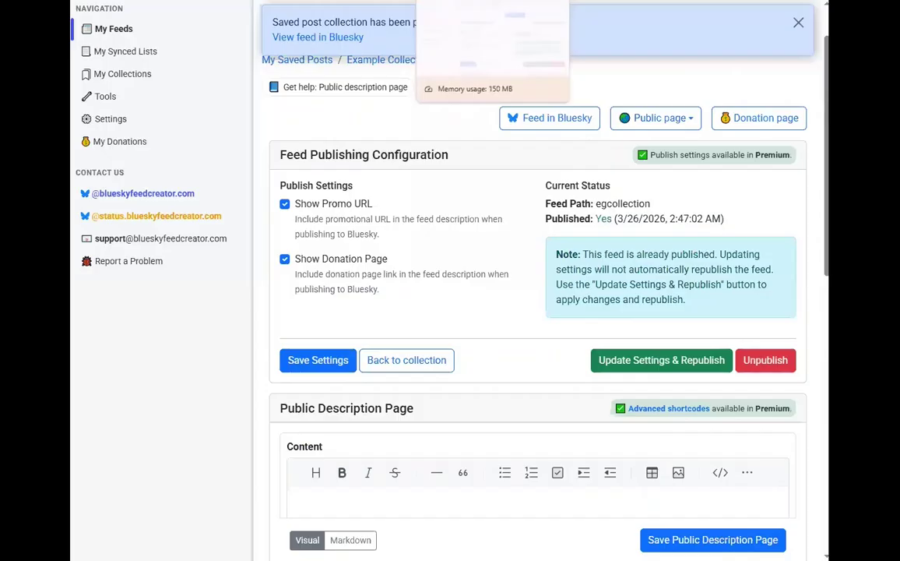
- Return to Example Collection in Bluesky Feed Creator and display its posts in the compact list layout
{"action": "left_click", "coordinate": [415, 364]}
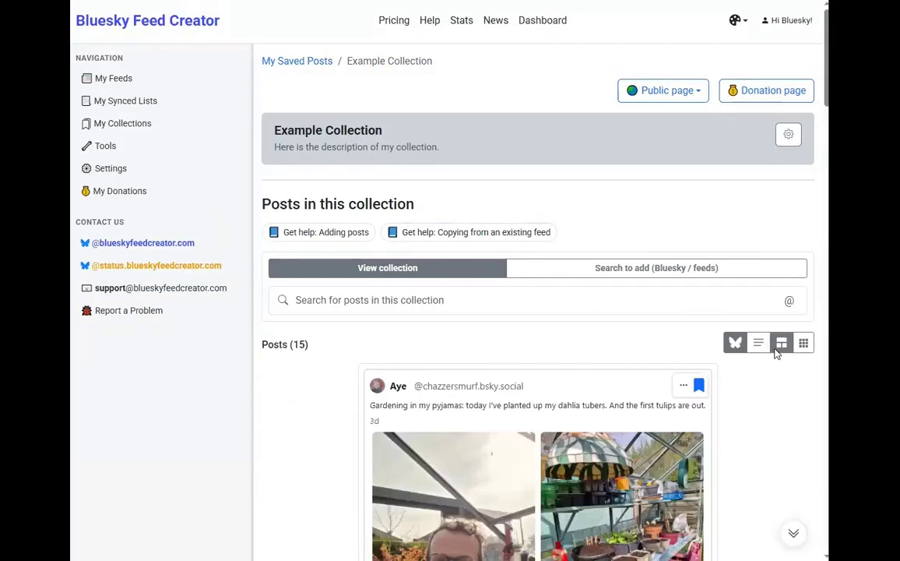
{"action": "left_click", "coordinate": [757, 344]}
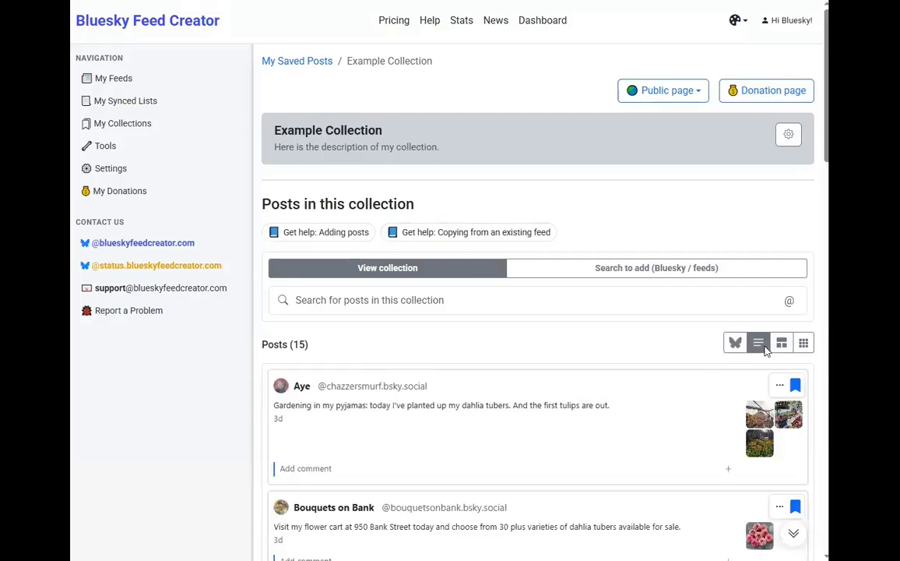
- Set Example Collection's sort order to Custom order (drag to reorder) and save the collection settings
{"action": "scroll", "coordinate": [672, 173], "scroll_direction": "down", "scroll_amount": 2}
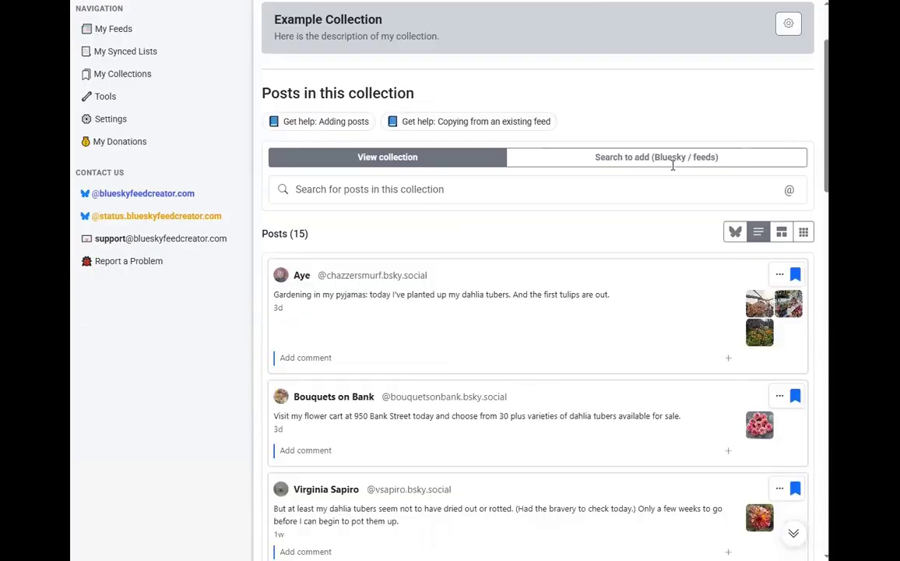
{"action": "scroll", "coordinate": [715, 336], "scroll_direction": "down", "scroll_amount": 5}
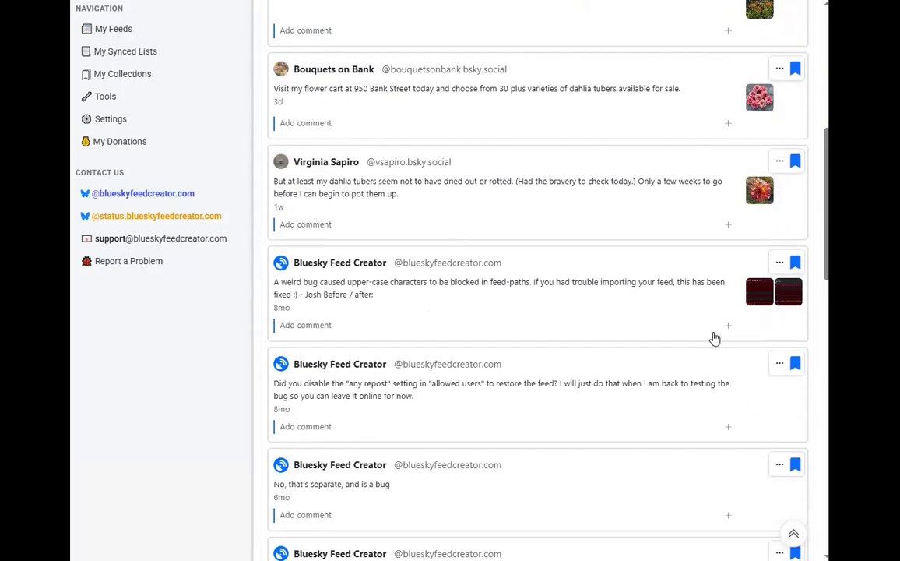
{"action": "scroll", "coordinate": [711, 342], "scroll_direction": "up", "scroll_amount": 7}
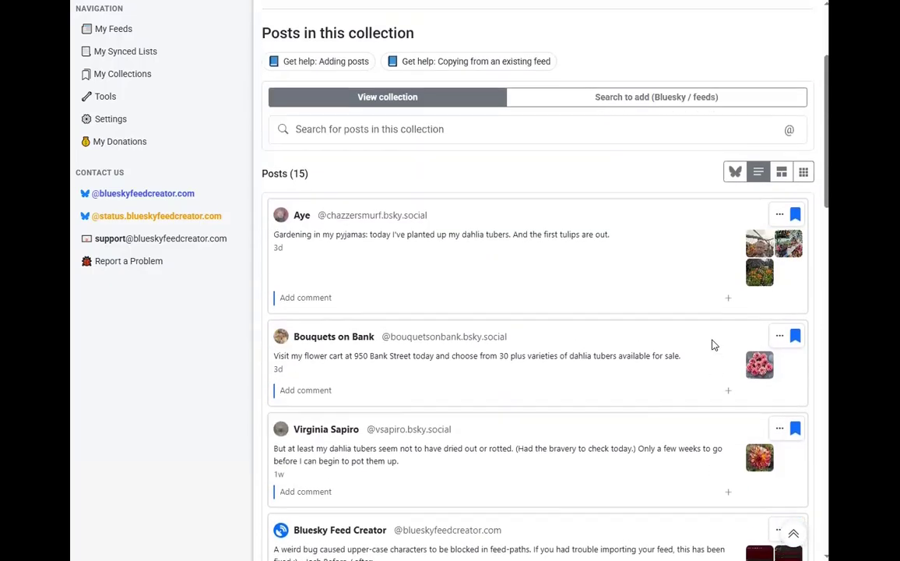
{"action": "left_click", "coordinate": [789, 134]}
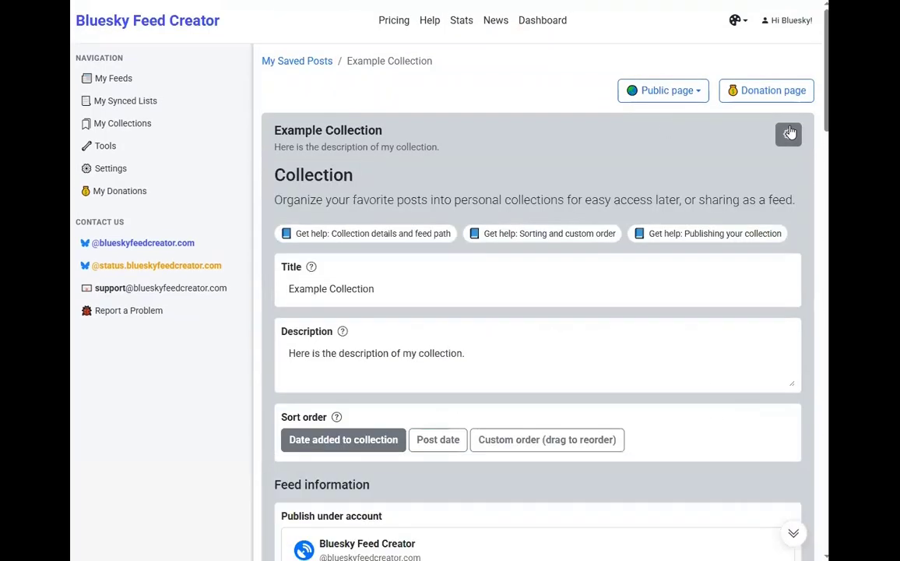
{"action": "scroll", "coordinate": [732, 219], "scroll_direction": "down", "scroll_amount": 1}
{"action": "scroll", "coordinate": [732, 219], "scroll_direction": "down", "scroll_amount": 2}
{"action": "left_click", "coordinate": [514, 258]}
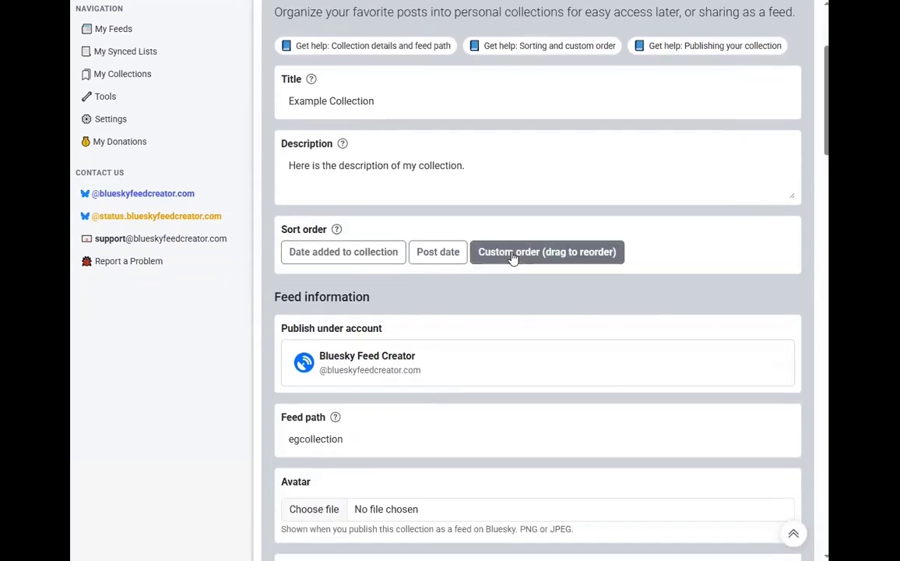
{"action": "scroll", "coordinate": [522, 191], "scroll_direction": "down", "scroll_amount": 2}
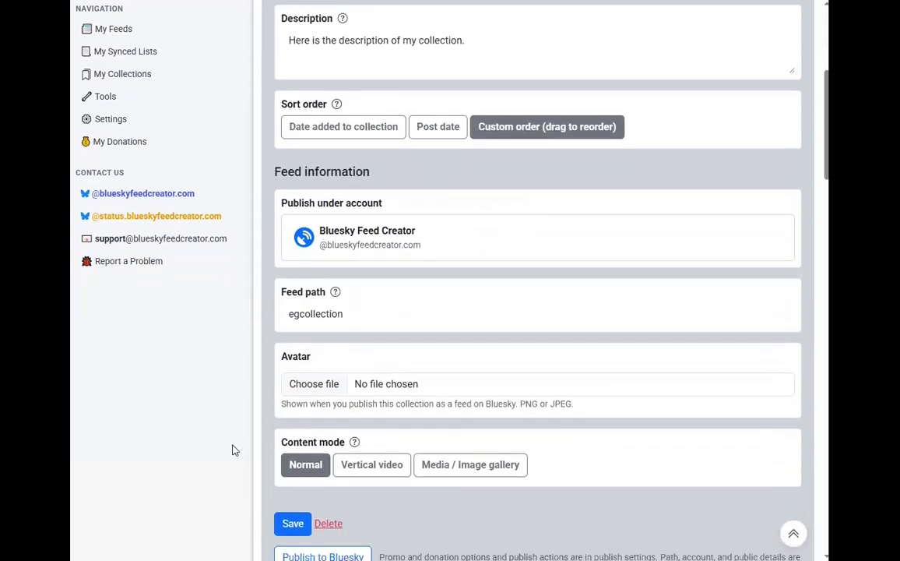
{"action": "scroll", "coordinate": [285, 475], "scroll_direction": "down", "scroll_amount": 1}
{"action": "left_click", "coordinate": [289, 465]}
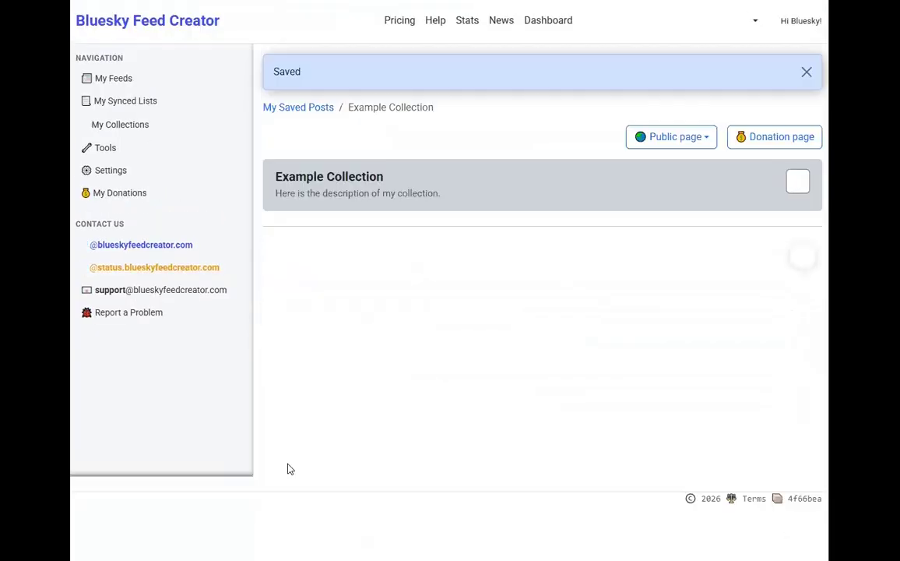
- Move the pyjama gardening post down to third place, just below the post about dahlia tubers that have not dried out
{"action": "scroll", "coordinate": [586, 335], "scroll_direction": "down", "scroll_amount": 2}
{"action": "scroll", "coordinate": [587, 339], "scroll_direction": "down", "scroll_amount": 1}
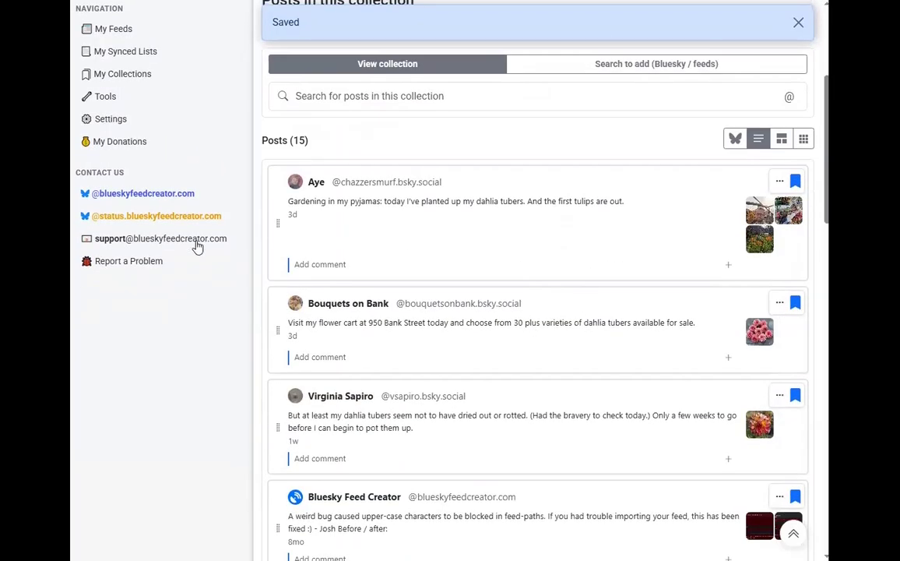
{"action": "left_click_drag", "start_coordinate": [276, 223], "coordinate": [533, 275]}
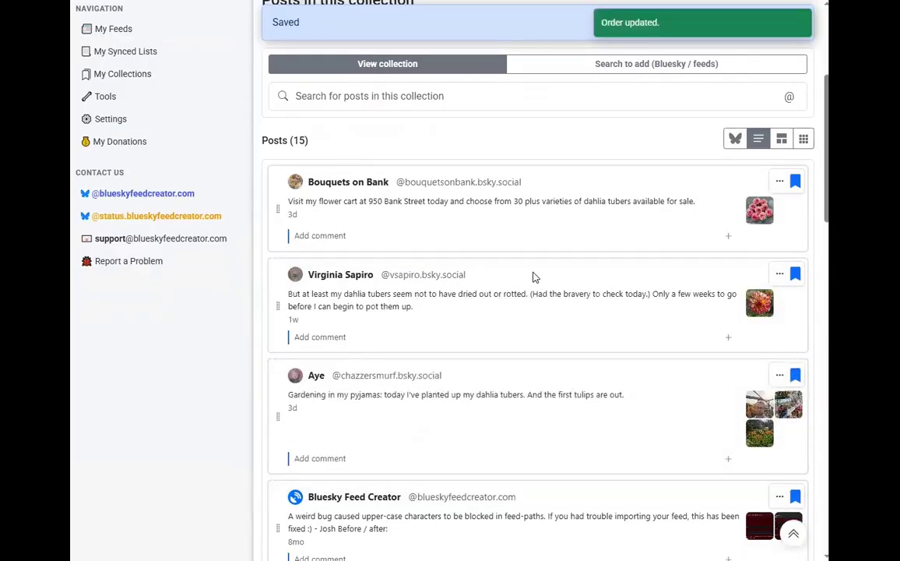
- Move the Super Bowl and Application Password posts above the "any repost" post, and the dark theme and Unique Terms posts above "No, that's separate"
{"action": "scroll", "coordinate": [533, 276], "scroll_direction": "down", "scroll_amount": 5}
{"action": "left_click_drag", "start_coordinate": [279, 470], "coordinate": [279, 154]}
{"action": "scroll", "coordinate": [278, 353], "scroll_direction": "down", "scroll_amount": 3}
{"action": "scroll", "coordinate": [362, 305], "scroll_direction": "down", "scroll_amount": 2}
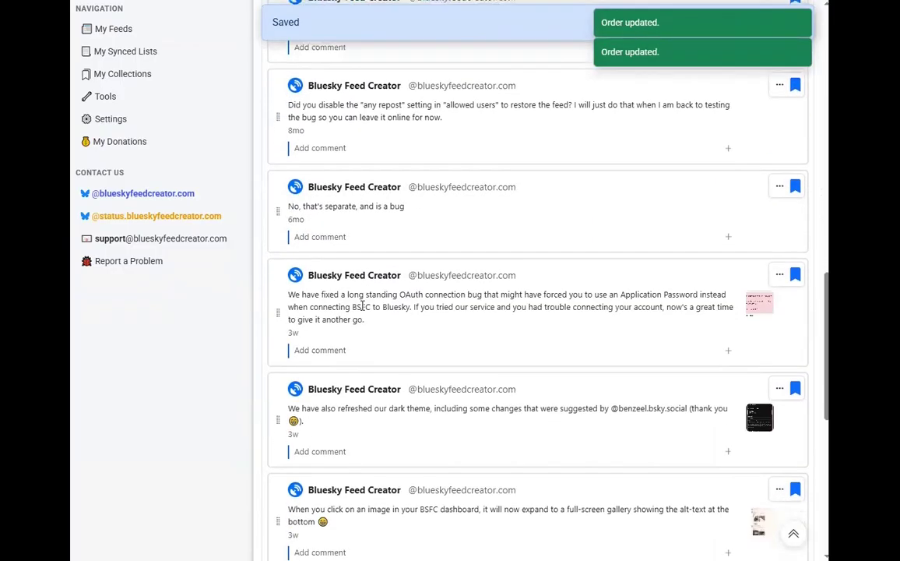
{"action": "scroll", "coordinate": [362, 305], "scroll_direction": "down", "scroll_amount": 1}
{"action": "left_click_drag", "start_coordinate": [277, 362], "coordinate": [278, 159]}
{"action": "scroll", "coordinate": [402, 386], "scroll_direction": "down", "scroll_amount": 2}
{"action": "left_click_drag", "start_coordinate": [278, 435], "coordinate": [308, 176]}
{"action": "scroll", "coordinate": [386, 318], "scroll_direction": "down", "scroll_amount": 2}
{"action": "left_click_drag", "start_coordinate": [277, 436], "coordinate": [269, 148]}
- Review the custom order of the posts from the lower entries back up to the start of the collection
{"action": "scroll", "coordinate": [545, 421], "scroll_direction": "up", "scroll_amount": 1}
{"action": "scroll", "coordinate": [508, 437], "scroll_direction": "up", "scroll_amount": 5}
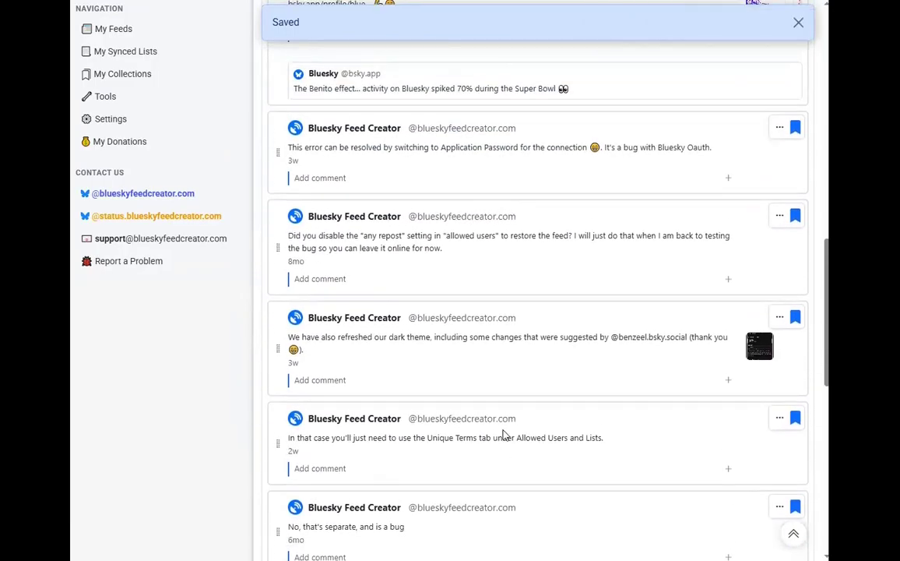
{"action": "scroll", "coordinate": [506, 429], "scroll_direction": "down", "scroll_amount": 1}
{"action": "scroll", "coordinate": [510, 421], "scroll_direction": "up", "scroll_amount": 2}
{"action": "scroll", "coordinate": [509, 421], "scroll_direction": "up", "scroll_amount": 6}
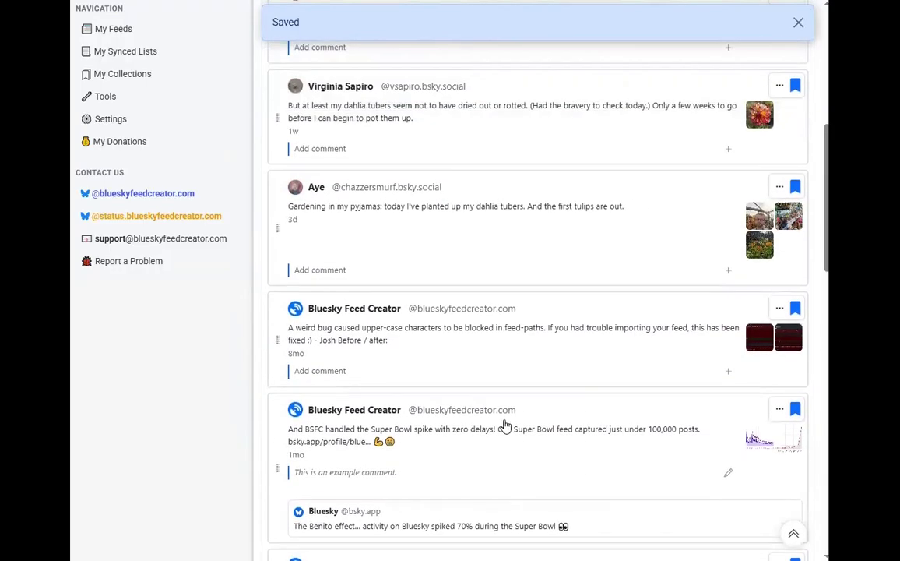
{"action": "scroll", "coordinate": [505, 425], "scroll_direction": "up", "scroll_amount": 3}
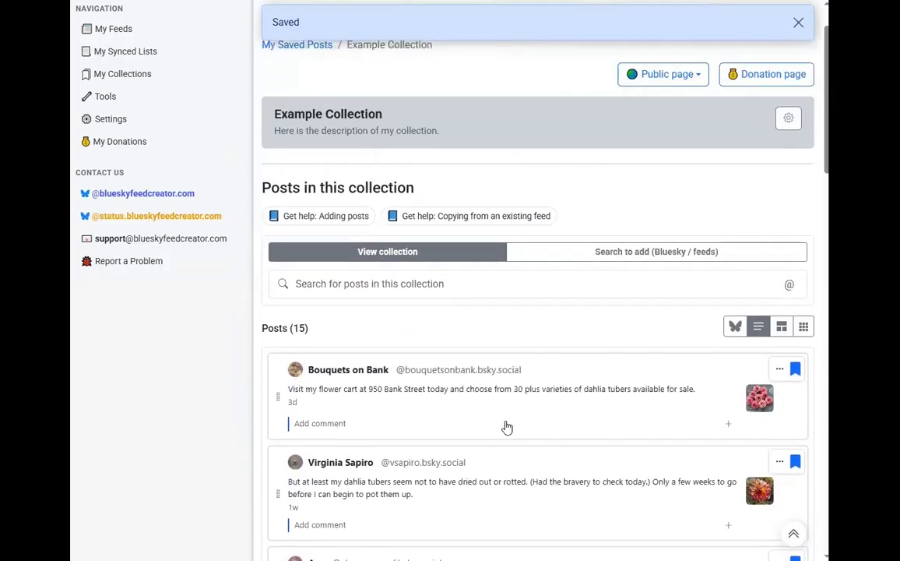
{"action": "scroll", "coordinate": [506, 424], "scroll_direction": "up", "scroll_amount": 1}
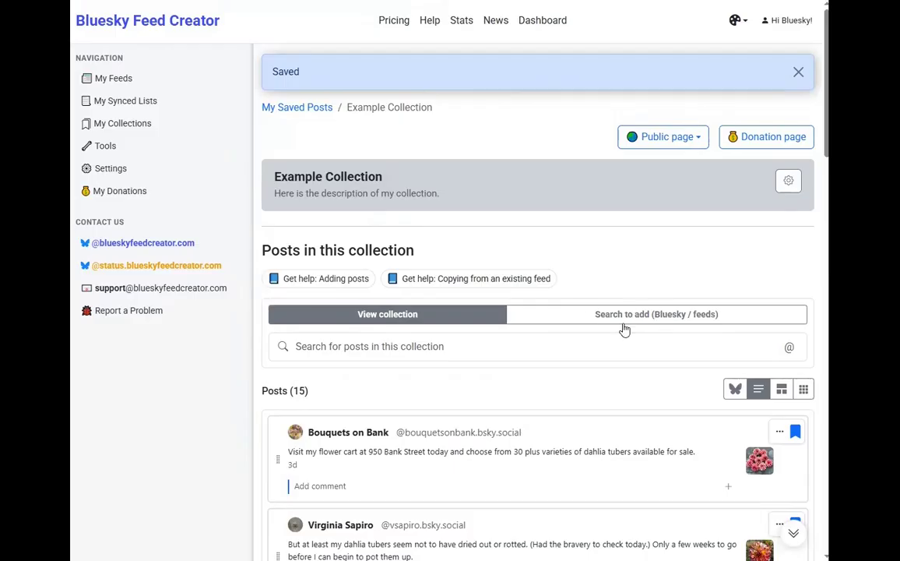
- Display the collection's posts in the full-size Bluesky-style layout and glance over them
{"action": "scroll", "coordinate": [625, 329], "scroll_direction": "down", "scroll_amount": 1}
{"action": "left_click", "coordinate": [740, 331]}
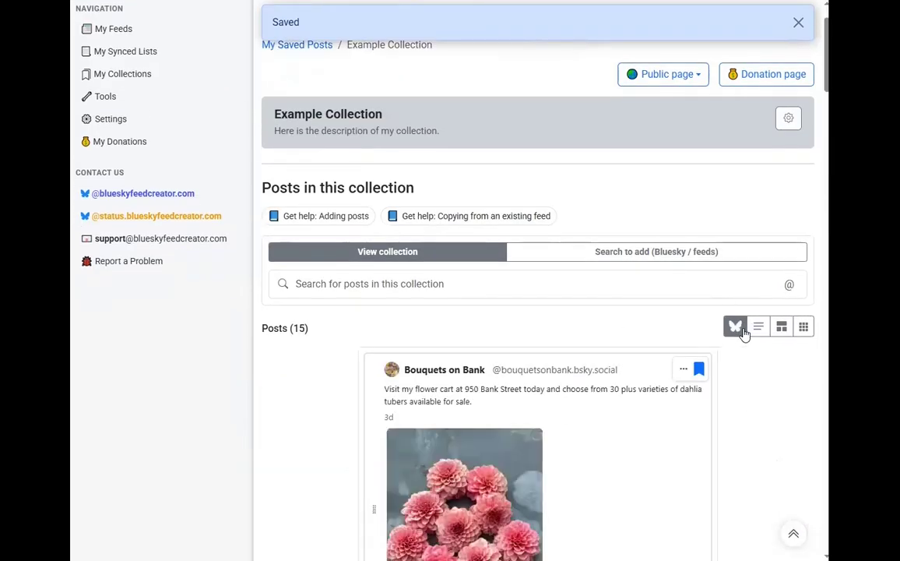
{"action": "scroll", "coordinate": [748, 366], "scroll_direction": "down", "scroll_amount": 2}
{"action": "scroll", "coordinate": [754, 366], "scroll_direction": "up", "scroll_amount": 3}
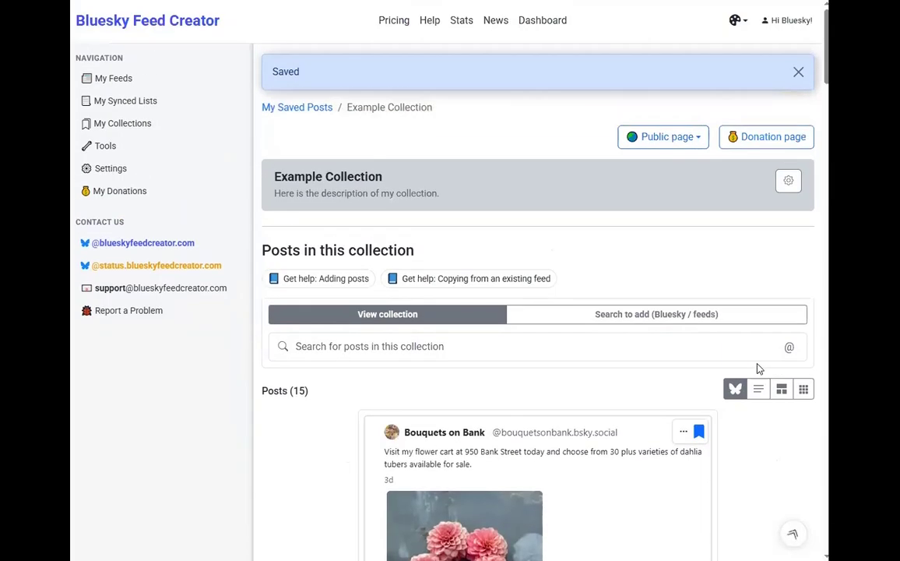